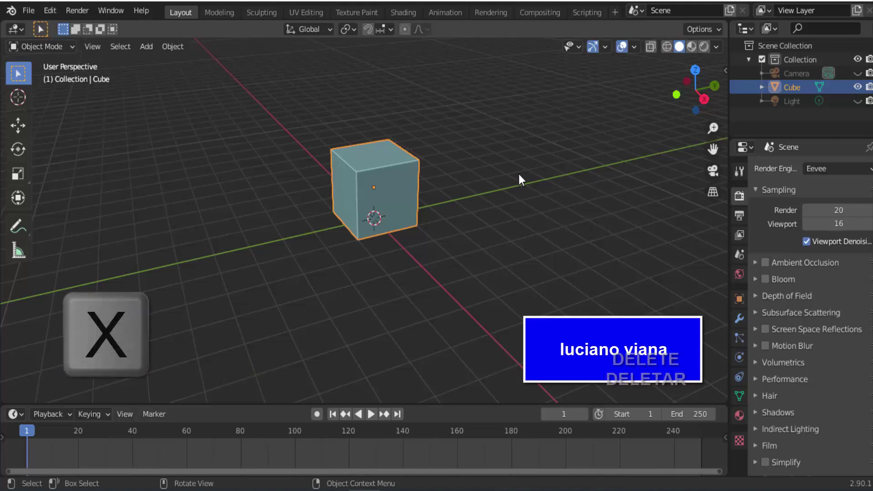
Replace the default cube with a cylinder mesh and view it from the front.
{"action": "key", "text": "x"}
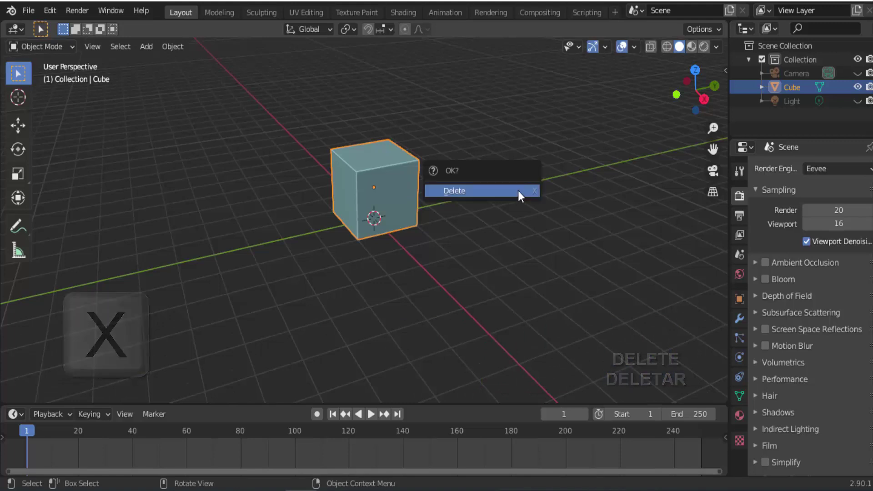
{"action": "left_click", "coordinate": [517, 190]}
{"action": "left_click", "coordinate": [144, 45]}
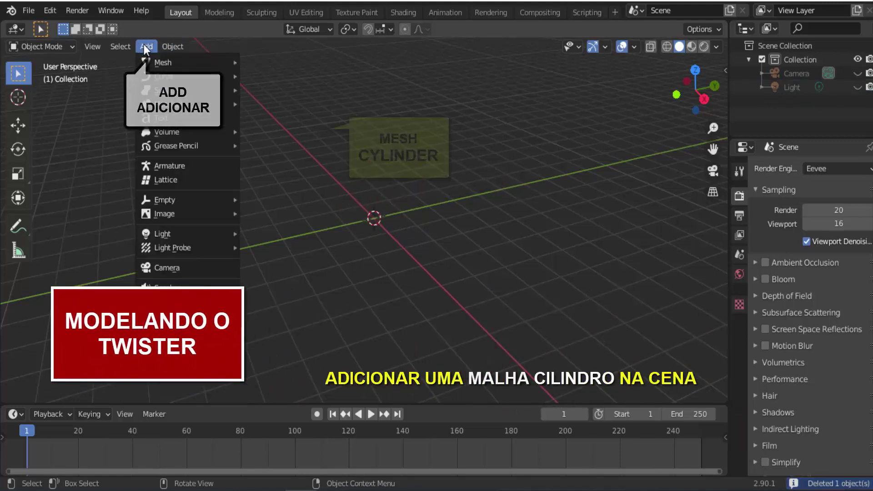
{"action": "mouse_move", "coordinate": [163, 62]}
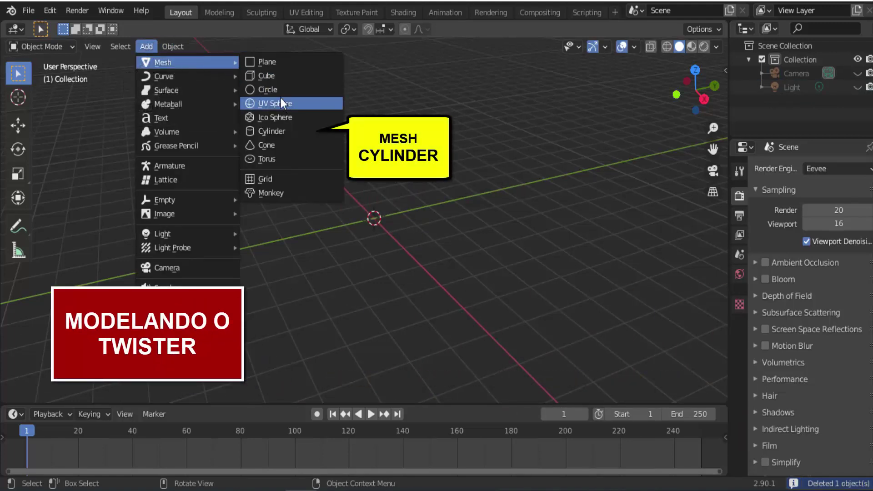
{"action": "left_click", "coordinate": [275, 131]}
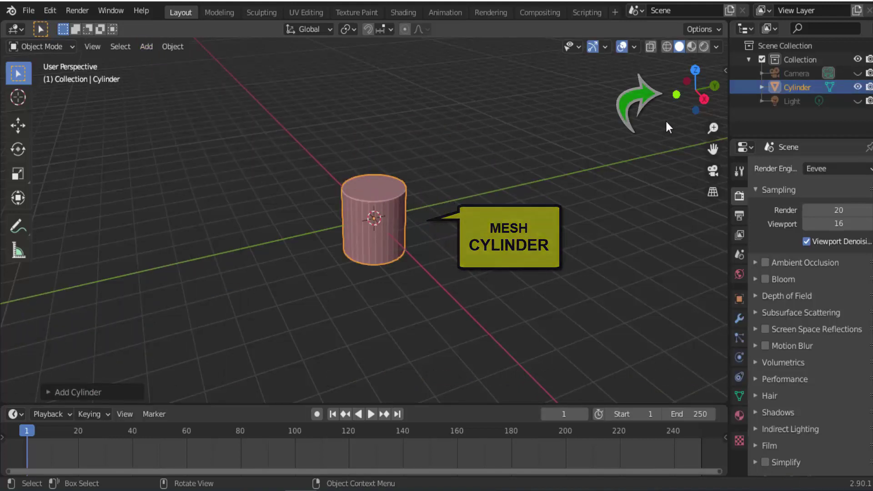
{"action": "left_click", "coordinate": [678, 95]}
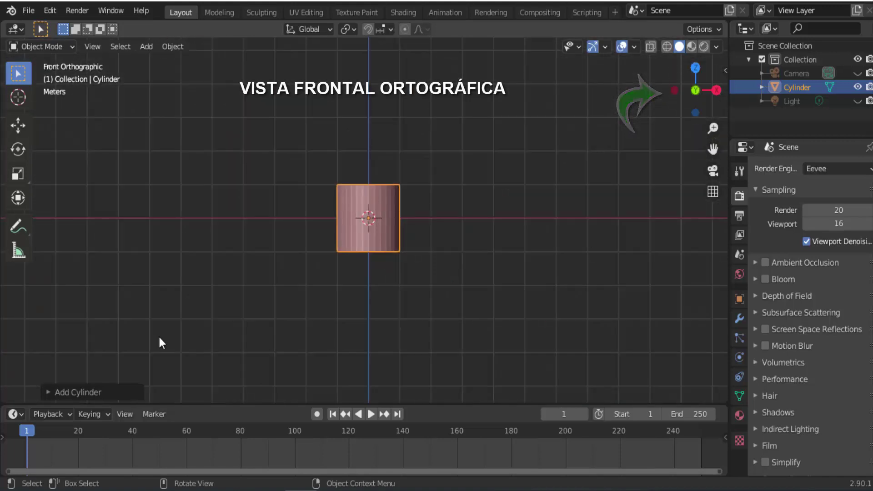
Set the new cylinder's depth to 4.03 m and radius to 1.72 m.
{"action": "left_click", "coordinate": [46, 391]}
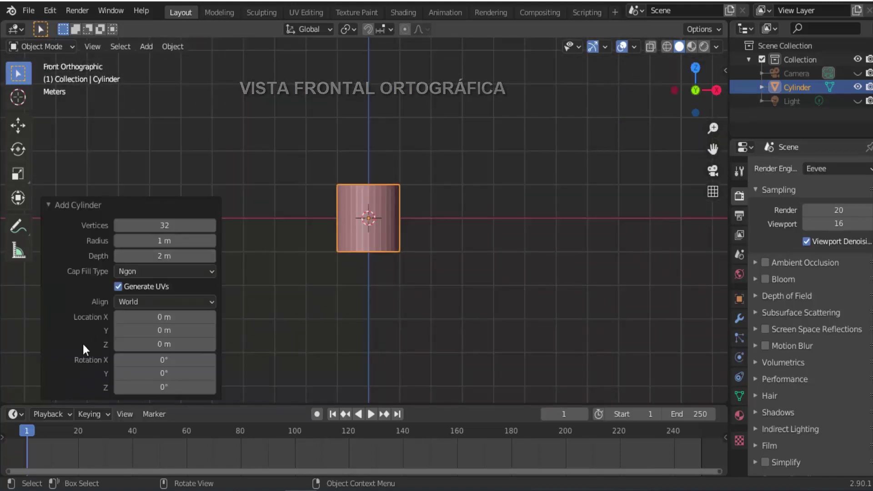
{"action": "left_click_drag", "start_coordinate": [150, 256], "coordinate": [209, 256]}
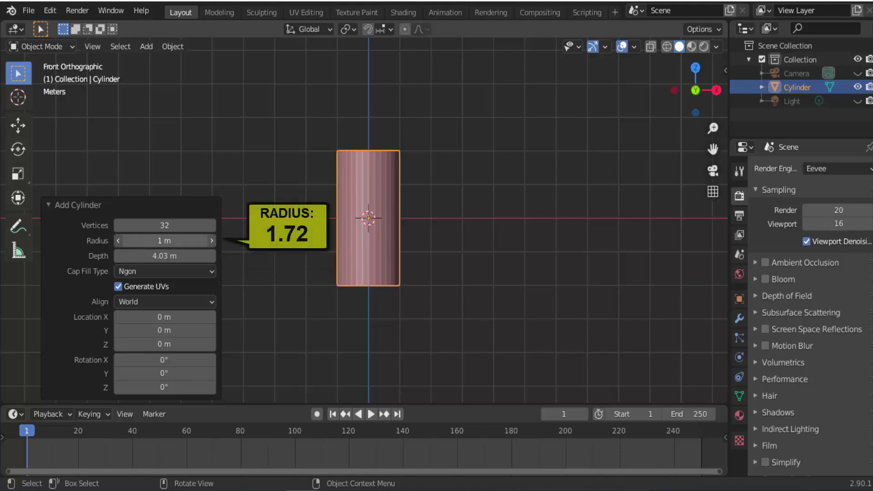
{"action": "left_click_drag", "start_coordinate": [164, 241], "coordinate": [200, 240]}
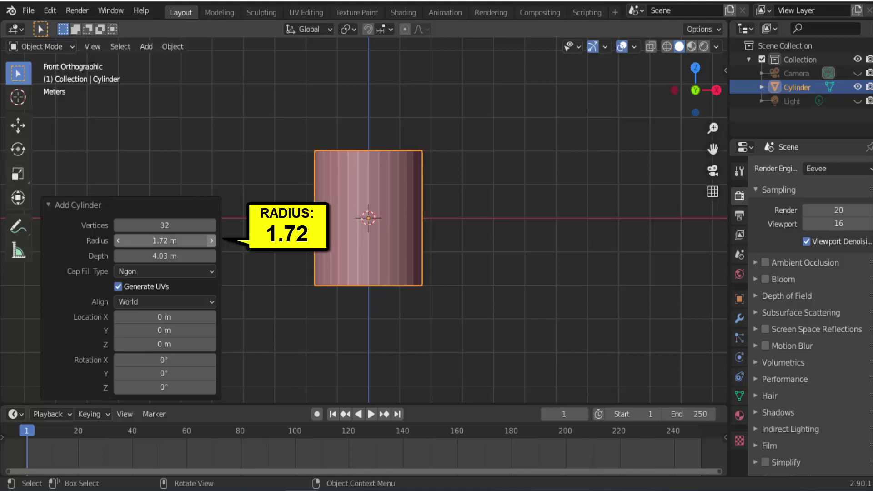
Put the cylinder in Edit Mode with Edge select and nothing selected.
{"action": "left_click", "coordinate": [51, 203]}
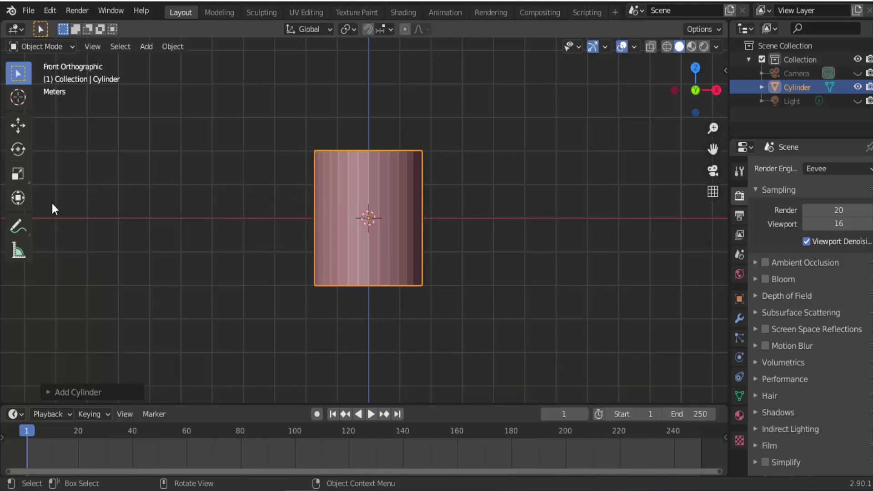
{"action": "left_click", "coordinate": [42, 47]}
{"action": "left_click", "coordinate": [42, 79]}
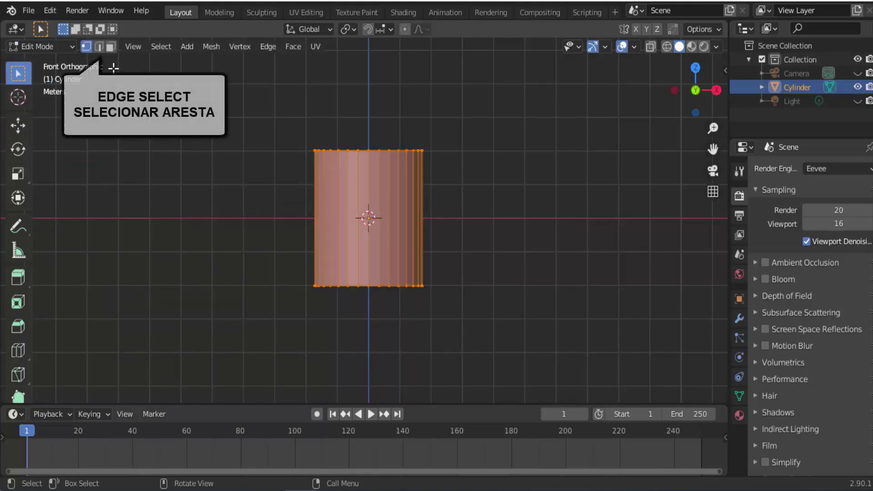
{"action": "left_click", "coordinate": [100, 47]}
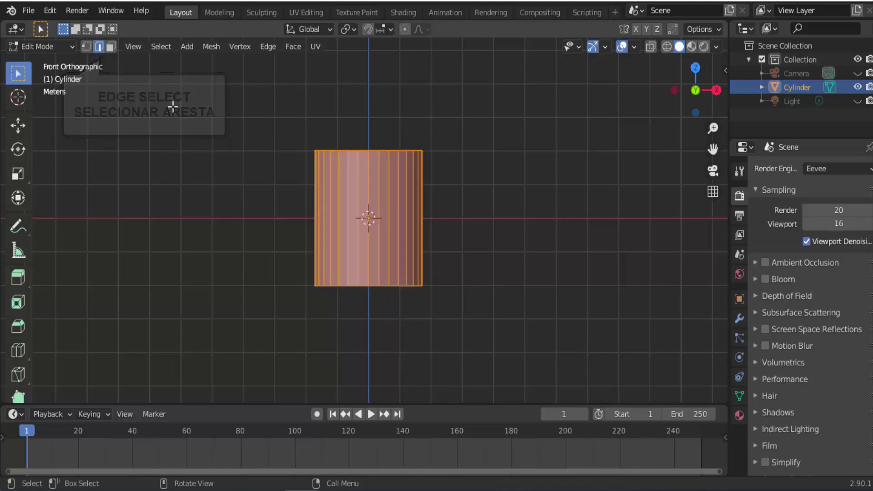
{"action": "left_click", "coordinate": [473, 198]}
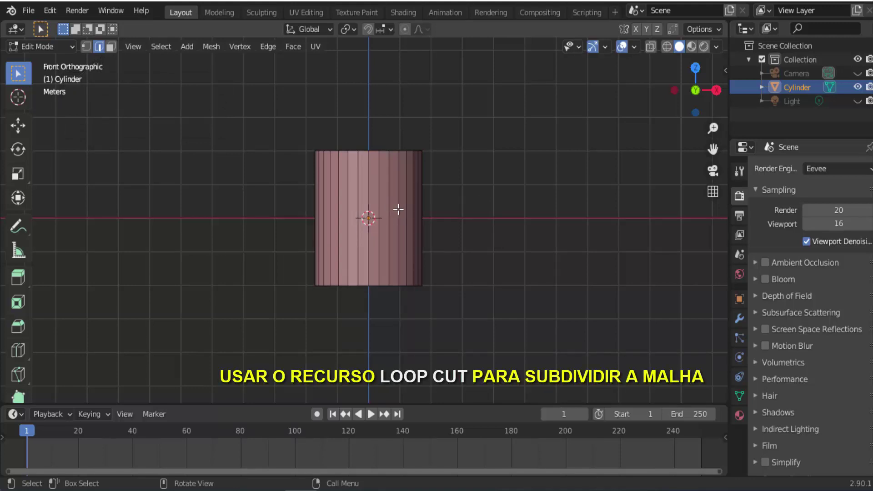
Add 17 evenly spaced horizontal loop cuts to the cylinder, then deselect them.
{"action": "key", "text": "ctrl+r"}
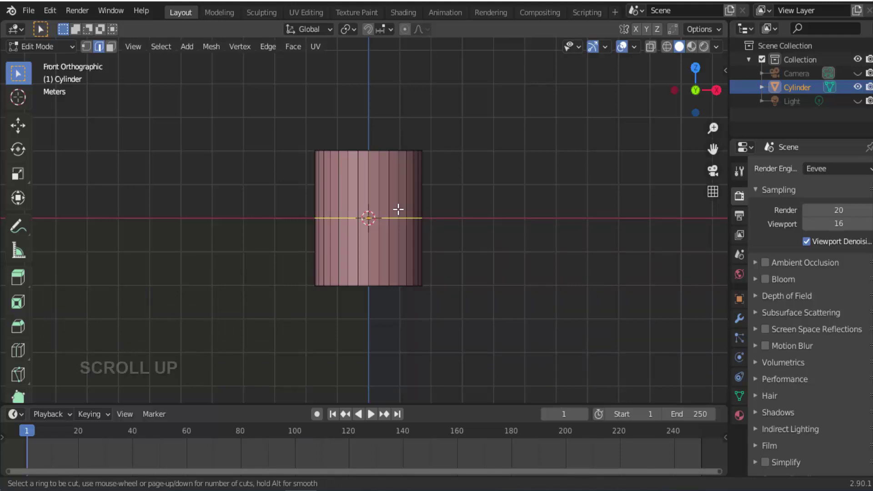
{"action": "scroll", "coordinate": [398, 209], "scroll_direction": "up", "scroll_amount": 3}
{"action": "scroll", "coordinate": [398, 209], "scroll_direction": "up", "scroll_amount": 4}
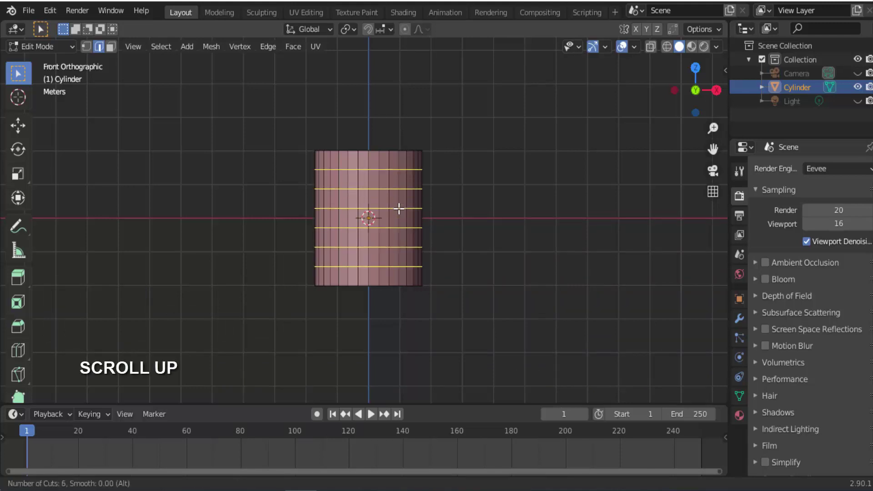
{"action": "scroll", "coordinate": [399, 209], "scroll_direction": "up", "scroll_amount": 3}
{"action": "scroll", "coordinate": [399, 208], "scroll_direction": "up", "scroll_amount": 1}
{"action": "scroll", "coordinate": [398, 209], "scroll_direction": "up", "scroll_amount": 3}
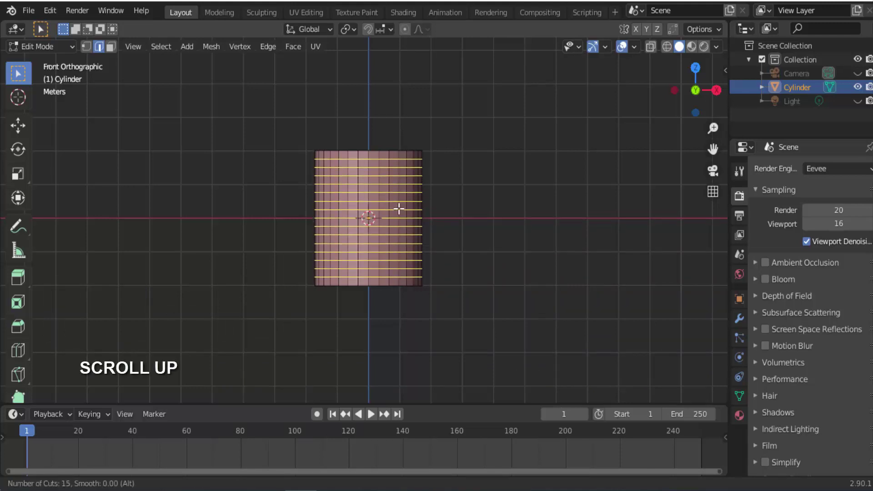
{"action": "scroll", "coordinate": [399, 208], "scroll_direction": "up", "scroll_amount": 1}
{"action": "scroll", "coordinate": [399, 209], "scroll_direction": "up", "scroll_amount": 1}
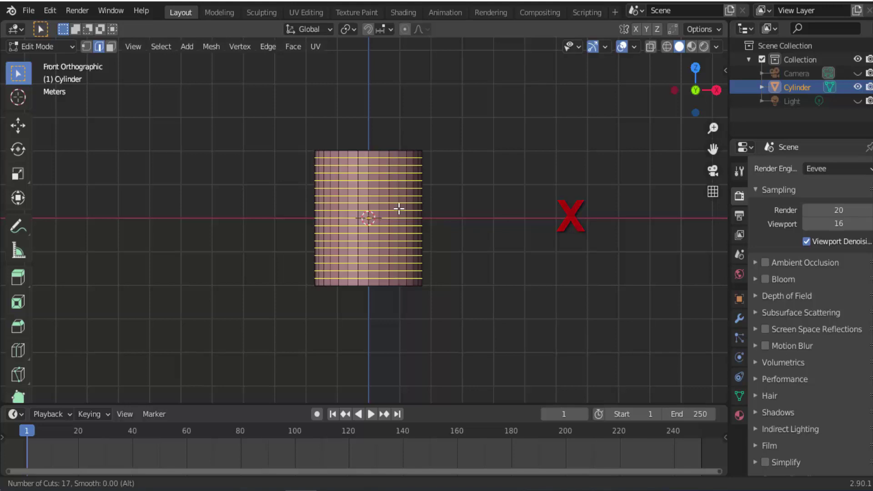
{"action": "left_click", "coordinate": [399, 209]}
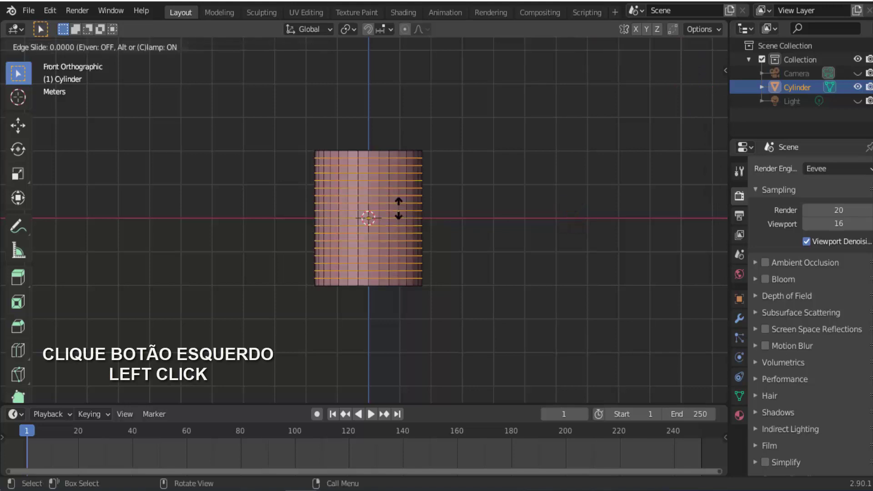
{"action": "right_click", "coordinate": [398, 209]}
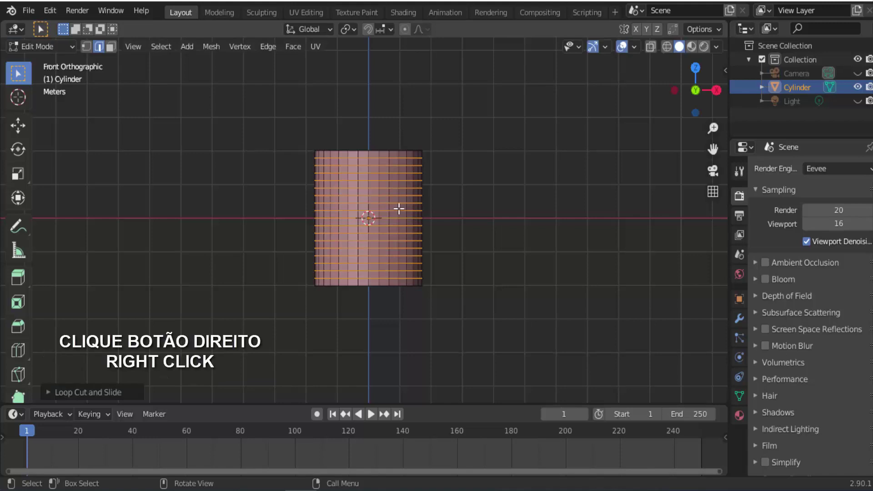
{"action": "scroll", "coordinate": [509, 244], "scroll_direction": "up", "scroll_amount": 2}
{"action": "scroll", "coordinate": [510, 244], "scroll_direction": "up", "scroll_amount": 3}
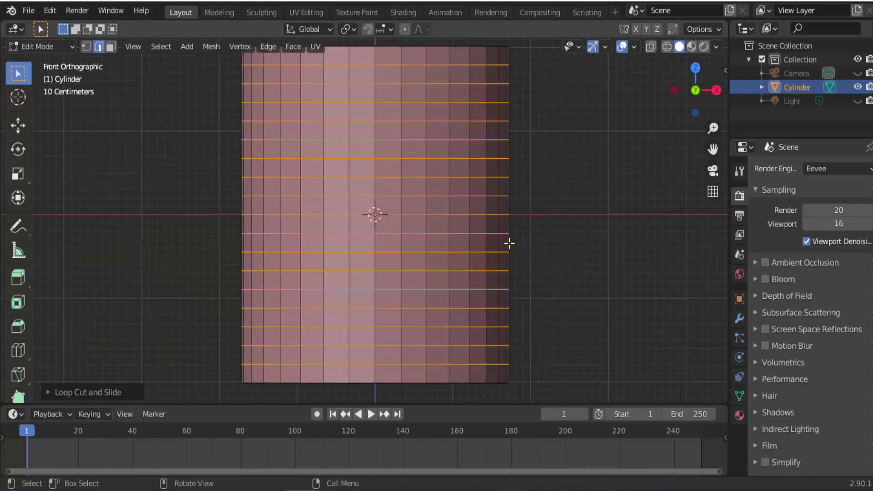
{"action": "scroll", "coordinate": [509, 244], "scroll_direction": "down", "scroll_amount": 1}
{"action": "left_click", "coordinate": [530, 239]}
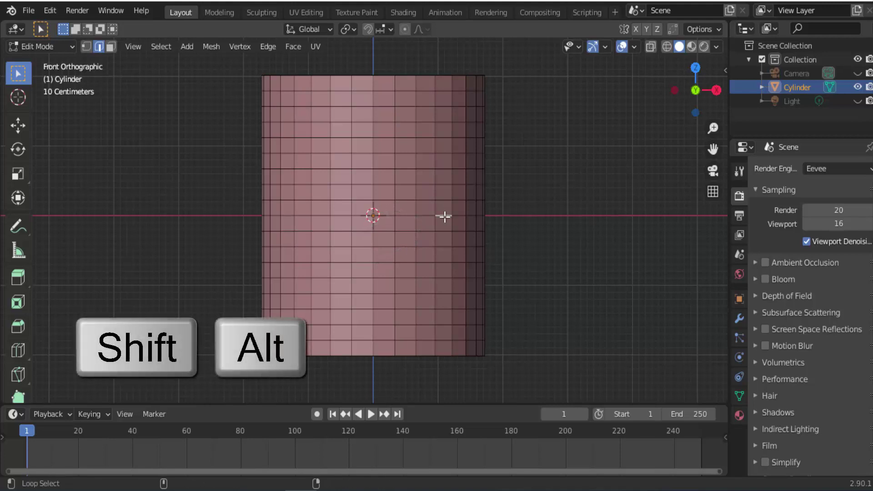
Select the middle horizontal edge loop and check it in an X-ray perspective view.
{"action": "left_click", "coordinate": [445, 216], "text": "alt+shift"}
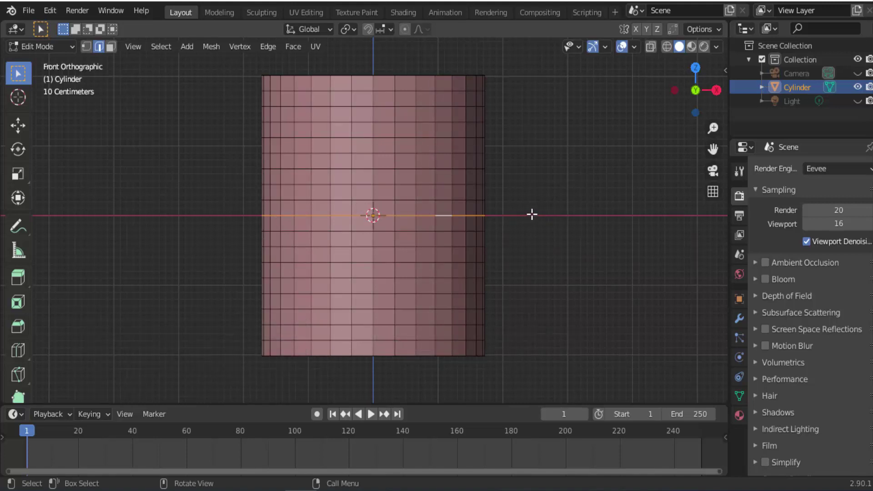
{"action": "left_click", "coordinate": [651, 48]}
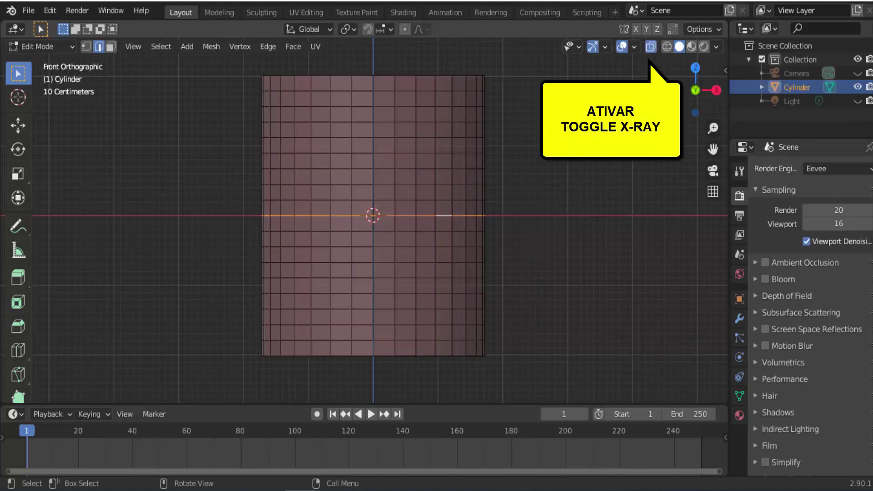
{"action": "mouse_move", "coordinate": [695, 91]}
{"action": "left_mouse_down"}
{"action": "mouse_move", "coordinate": [688, 97]}
{"action": "mouse_move", "coordinate": [702, 91]}
{"action": "mouse_move", "coordinate": [693, 92]}
{"action": "left_mouse_up"}
{"action": "scroll", "coordinate": [590, 137], "scroll_direction": "down", "scroll_amount": 2}
{"action": "scroll", "coordinate": [623, 109], "scroll_direction": "down", "scroll_amount": 2}
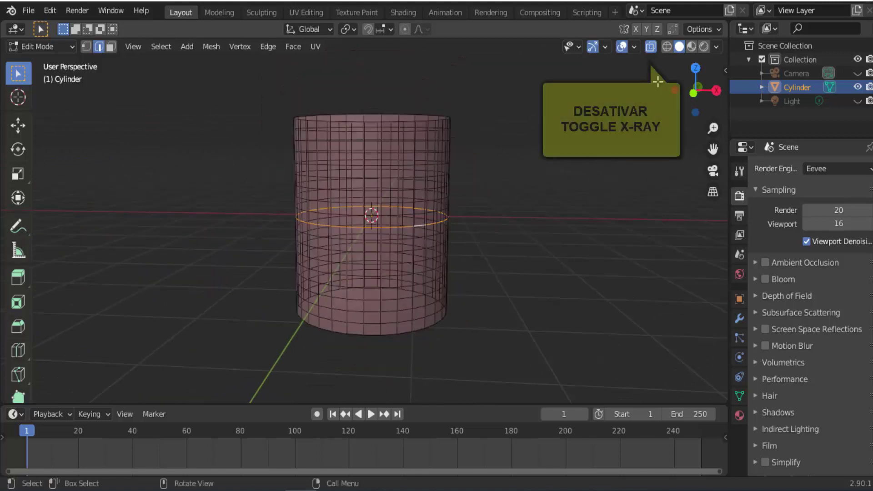
{"action": "left_click", "coordinate": [651, 49]}
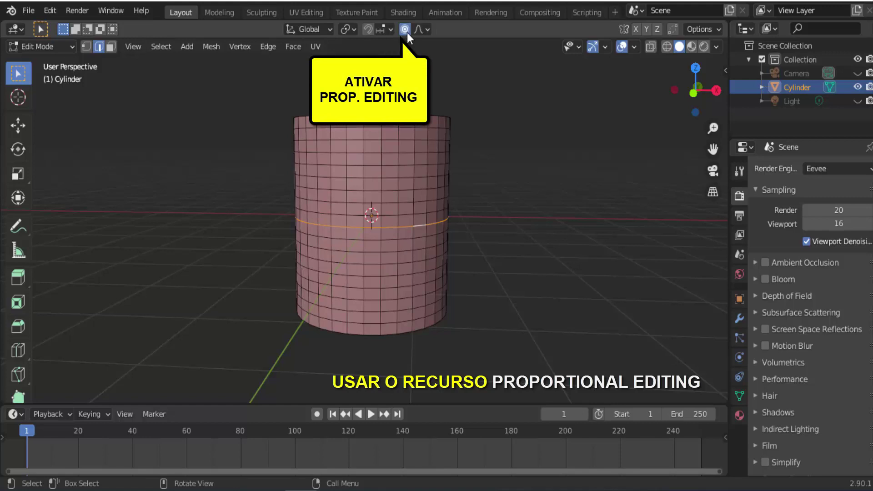
Scale the middle loop inward with Sphere-falloff proportional editing to form an hourglass.
{"action": "left_click", "coordinate": [430, 31]}
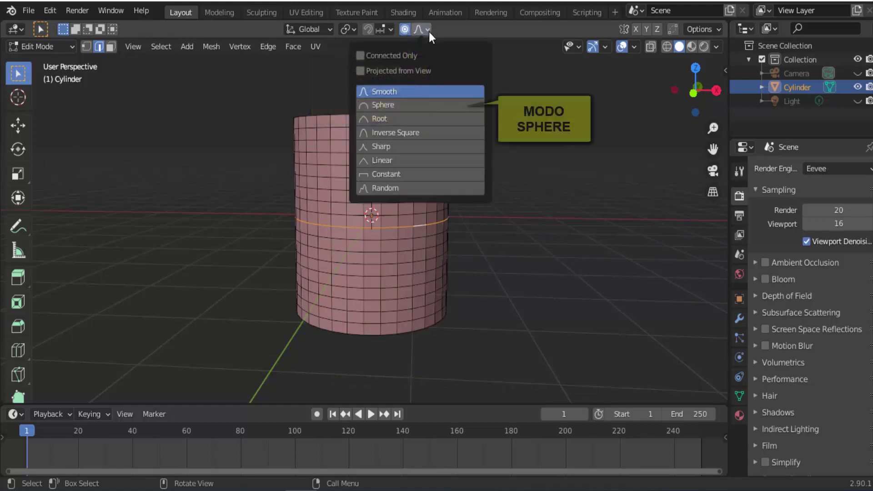
{"action": "left_click", "coordinate": [392, 105]}
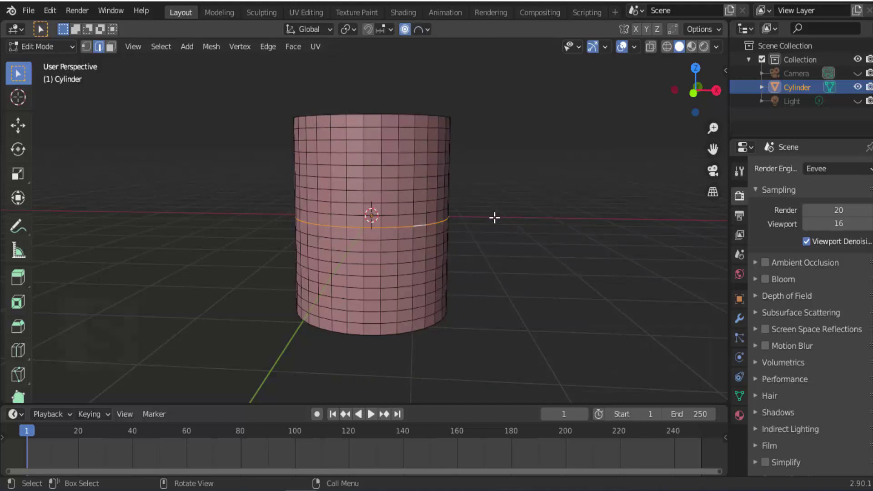
{"action": "key", "text": "s"}
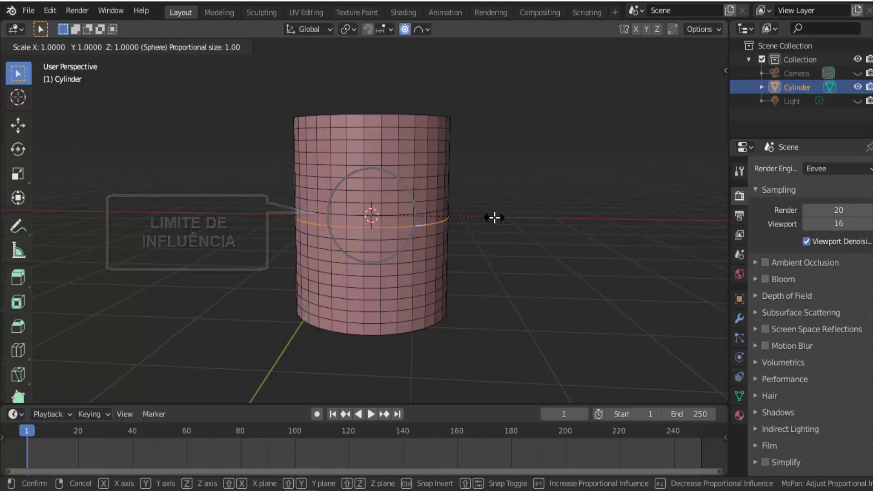
{"action": "scroll", "coordinate": [494, 218], "scroll_direction": "down", "scroll_amount": 1}
{"action": "scroll", "coordinate": [494, 217], "scroll_direction": "down", "scroll_amount": 1}
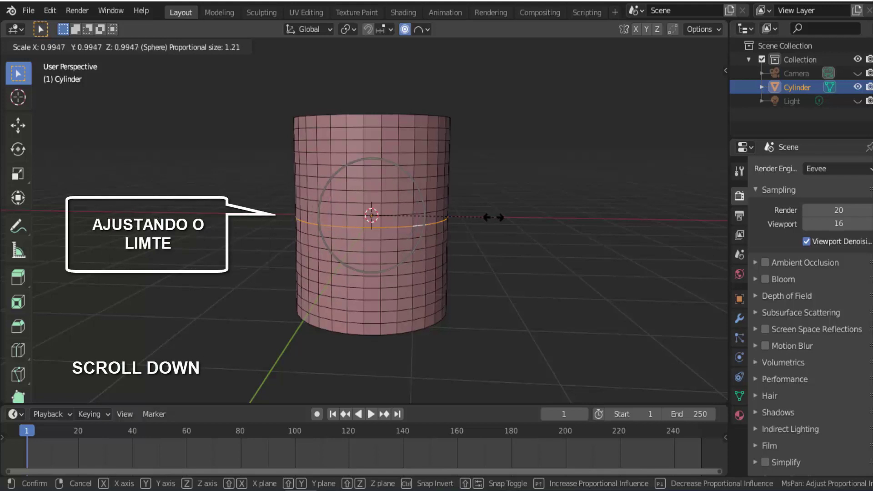
{"action": "scroll", "coordinate": [494, 217], "scroll_direction": "down", "scroll_amount": 2}
{"action": "scroll", "coordinate": [494, 217], "scroll_direction": "down", "scroll_amount": 1}
{"action": "scroll", "coordinate": [495, 217], "scroll_direction": "down", "scroll_amount": 2}
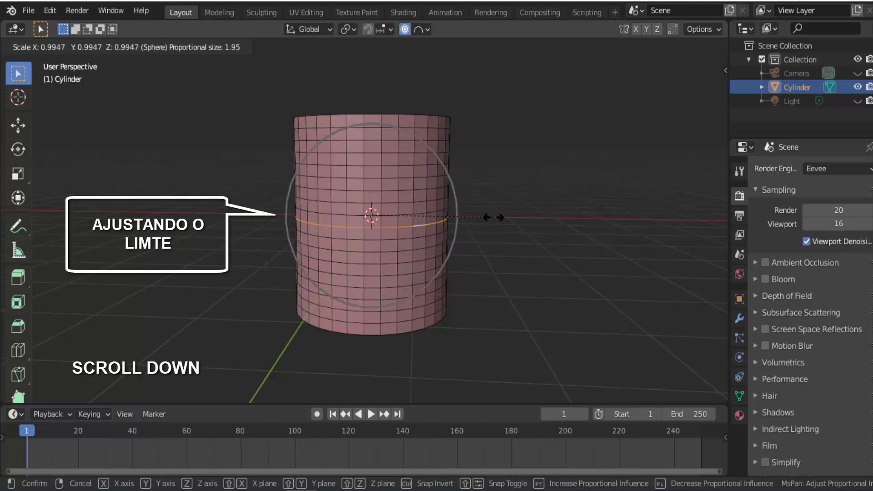
{"action": "scroll", "coordinate": [493, 217], "scroll_direction": "down", "scroll_amount": 1}
{"action": "scroll", "coordinate": [493, 218], "scroll_direction": "down", "scroll_amount": 1}
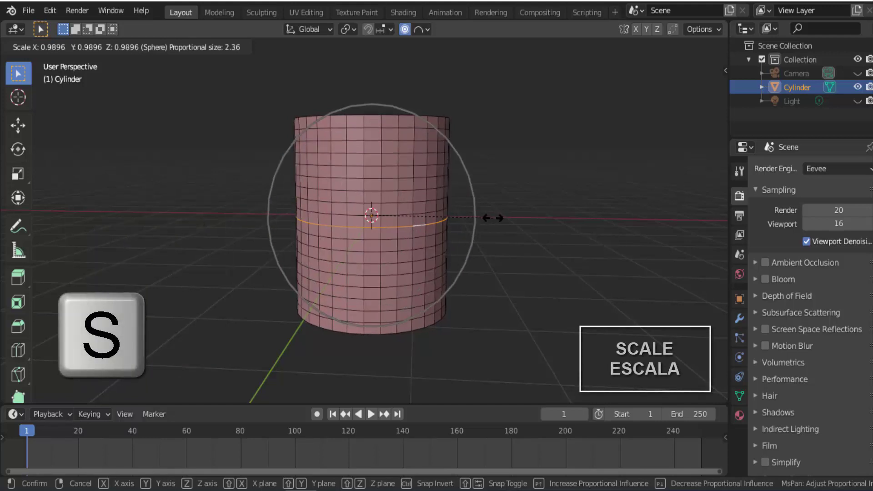
{"action": "left_click", "coordinate": [402, 206]}
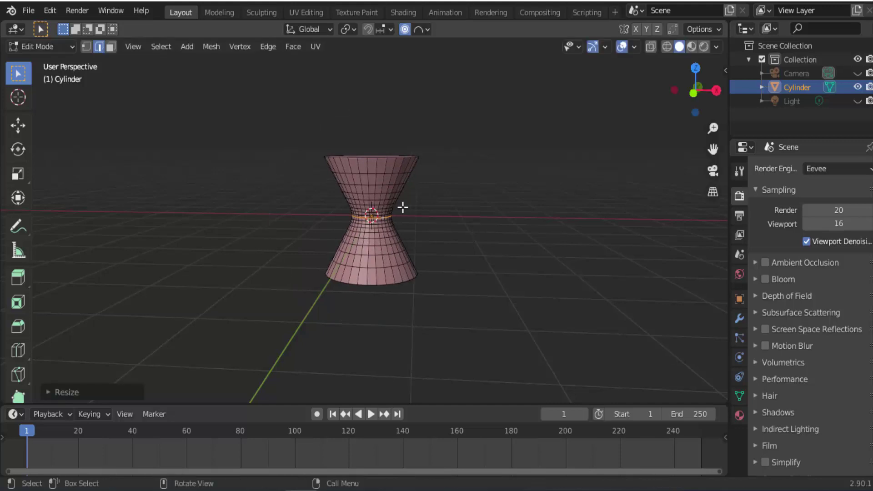
{"action": "scroll", "coordinate": [474, 228], "scroll_direction": "up", "scroll_amount": 1}
{"action": "scroll", "coordinate": [474, 229], "scroll_direction": "up", "scroll_amount": 1}
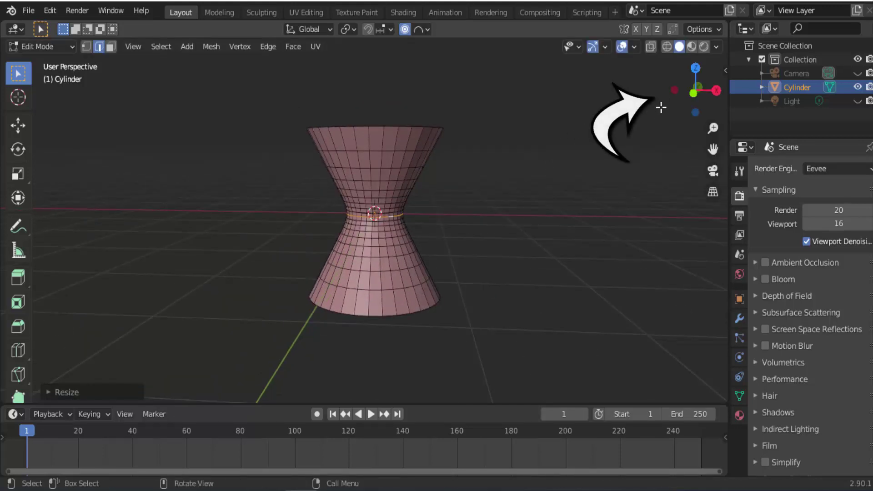
Widen the top cap face in Face select, then delete it to open the top.
{"action": "left_click_drag", "start_coordinate": [680, 99], "coordinate": [668, 119]}
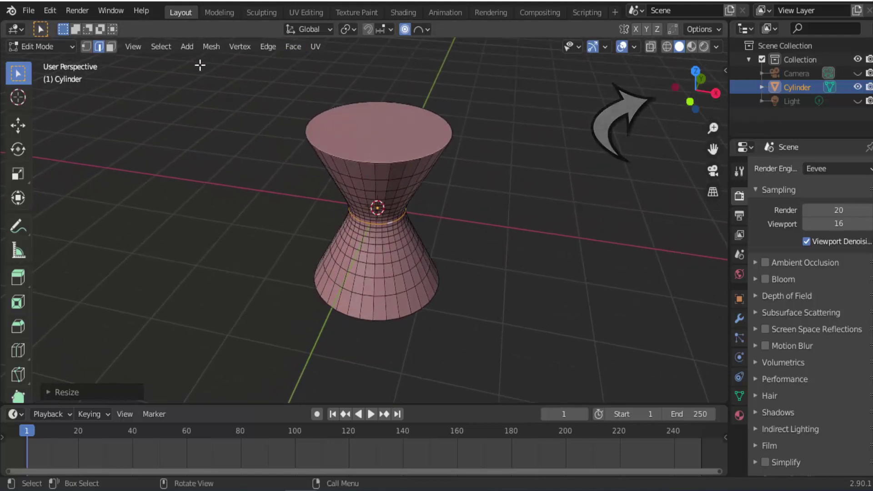
{"action": "left_click", "coordinate": [111, 47]}
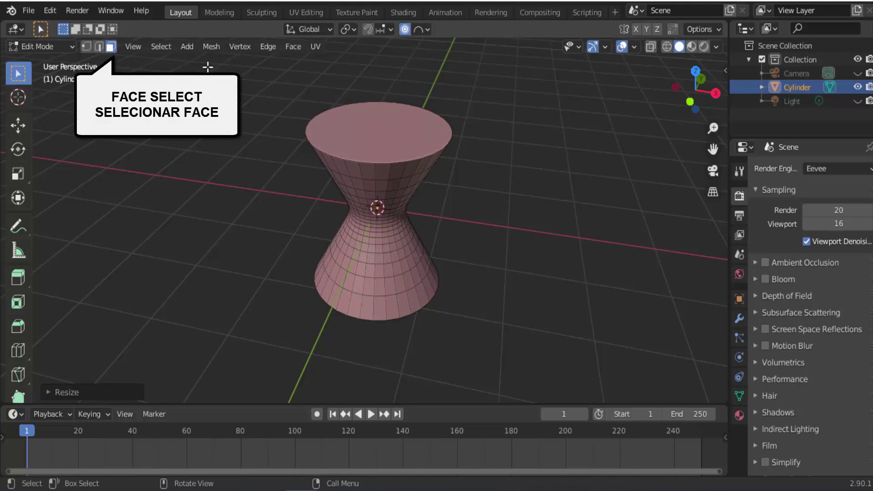
{"action": "left_click", "coordinate": [383, 120]}
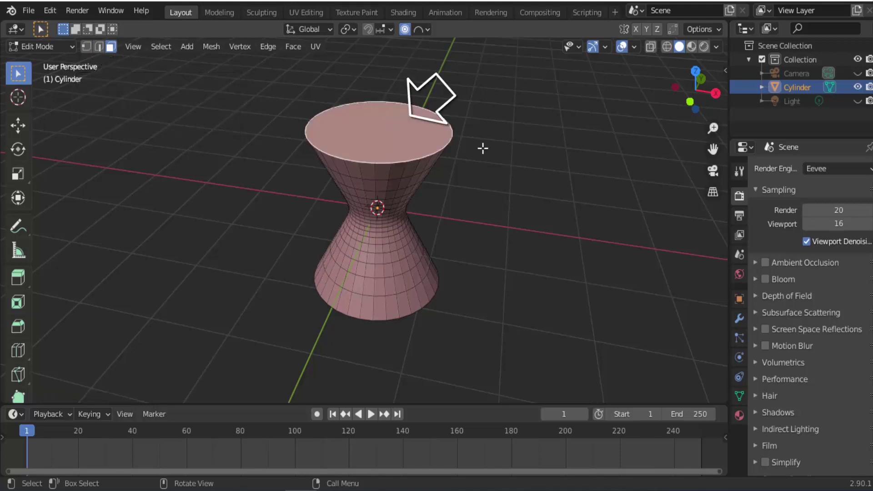
{"action": "key", "text": "s"}
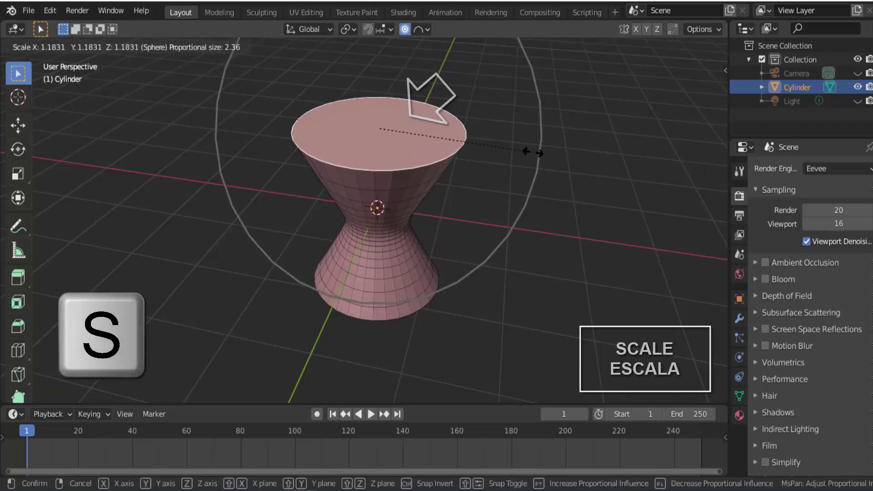
{"action": "left_click", "coordinate": [533, 152]}
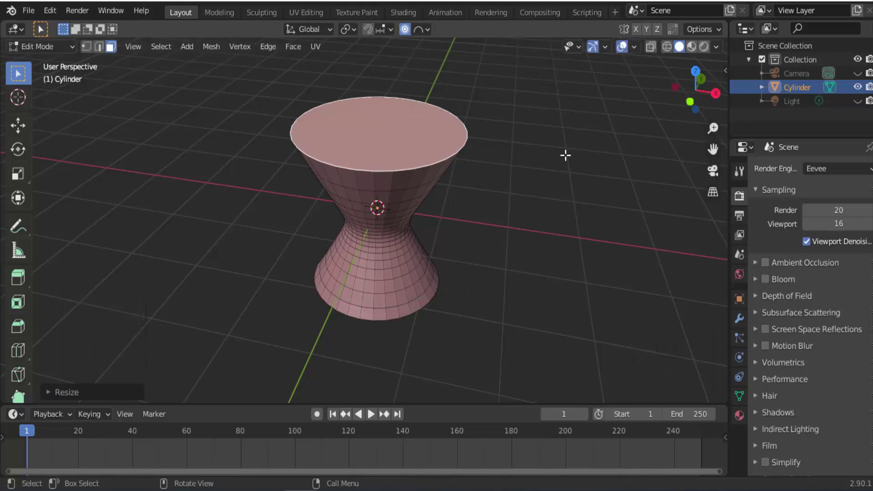
{"action": "key", "text": "x"}
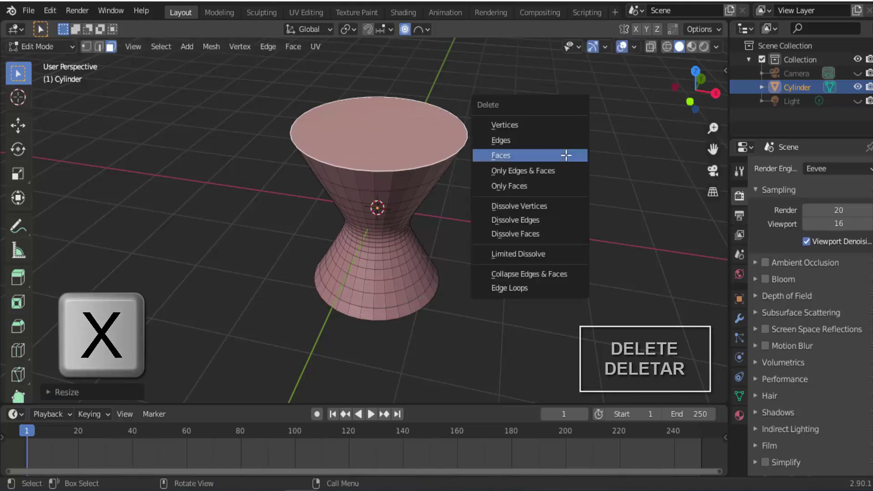
{"action": "left_click", "coordinate": [565, 155]}
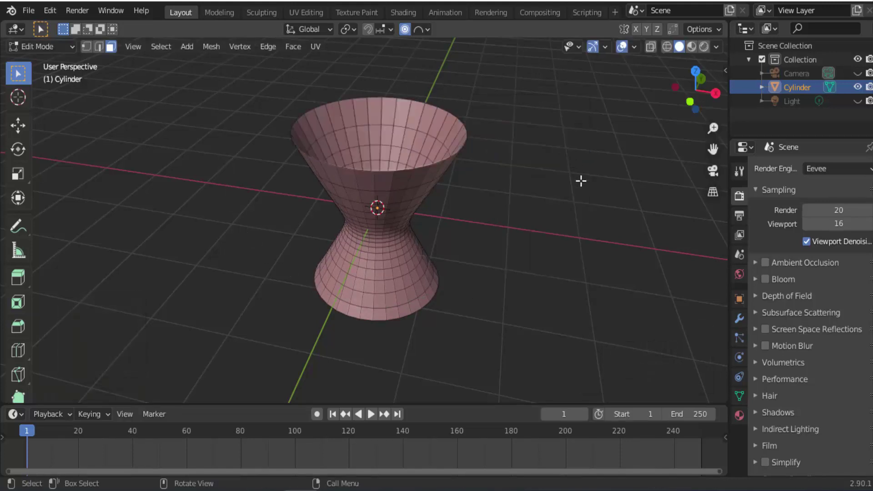
Shrink the bottom cap face slightly and delete it, returning to the front view.
{"action": "middle_click_drag", "start_coordinate": [580, 184], "coordinate": [597, 55]}
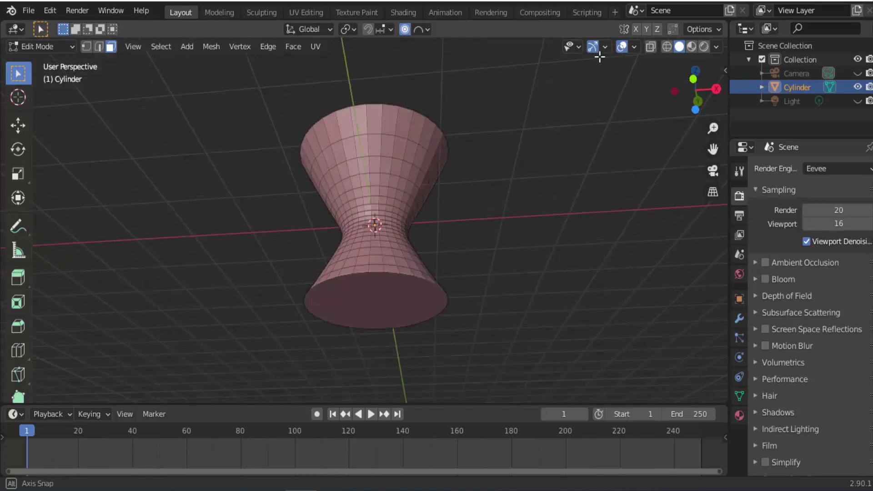
{"action": "left_click", "coordinate": [398, 290]}
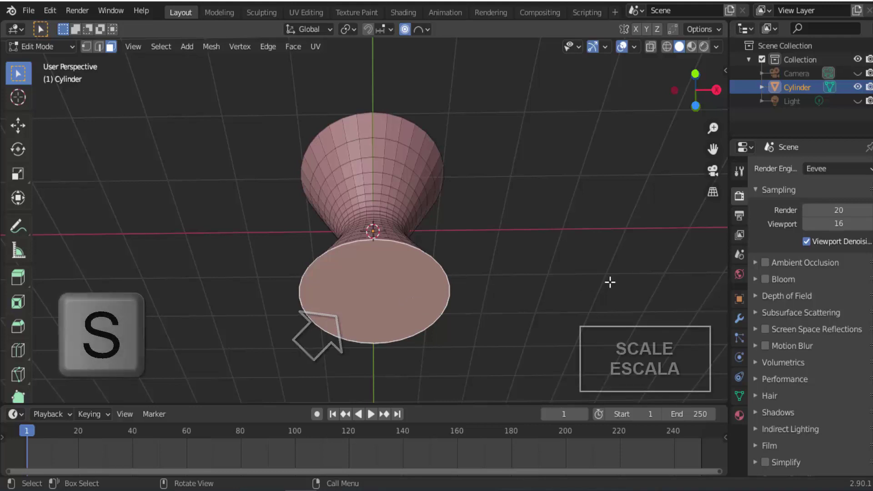
{"action": "key", "text": "s"}
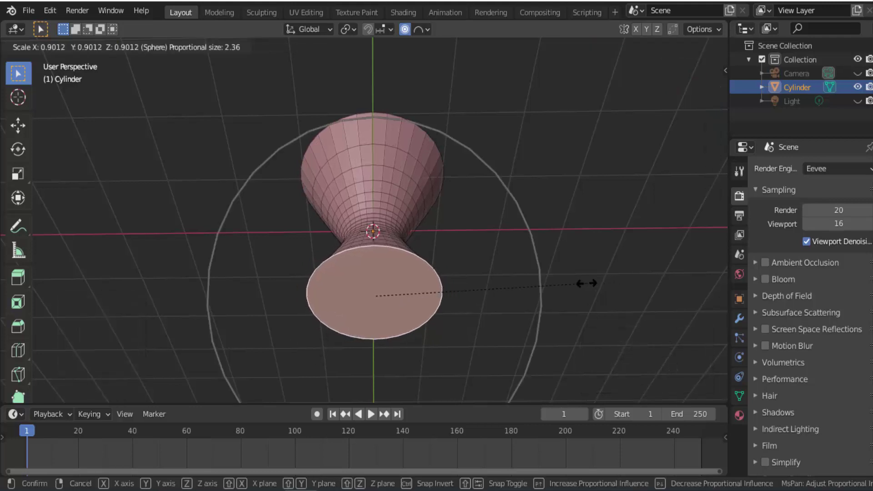
{"action": "left_click", "coordinate": [569, 284]}
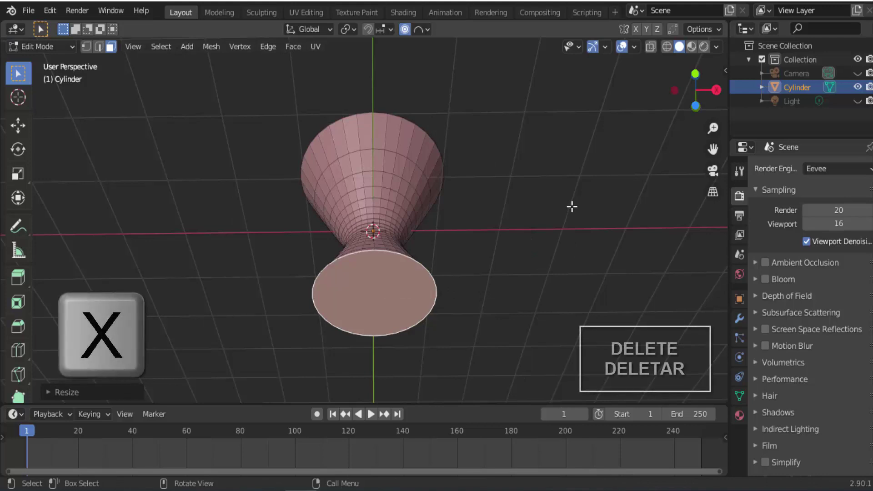
{"action": "key", "text": "x"}
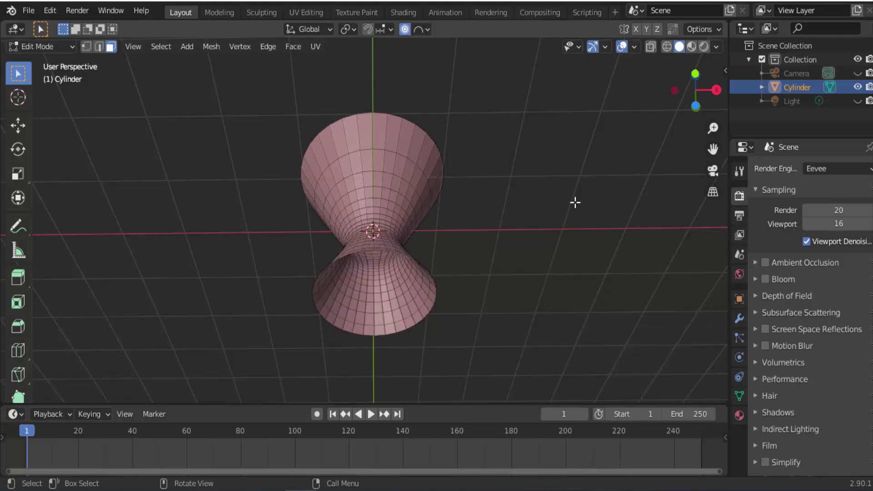
{"action": "left_click", "coordinate": [695, 69]}
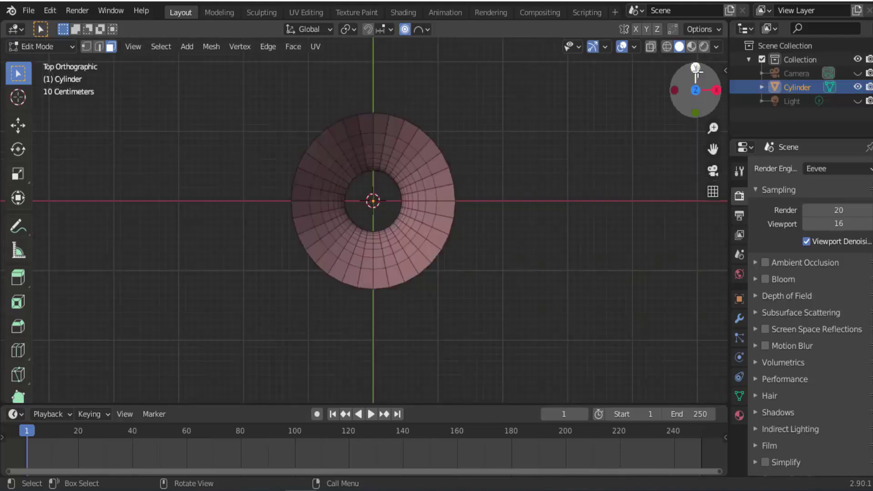
{"action": "left_click", "coordinate": [696, 112]}
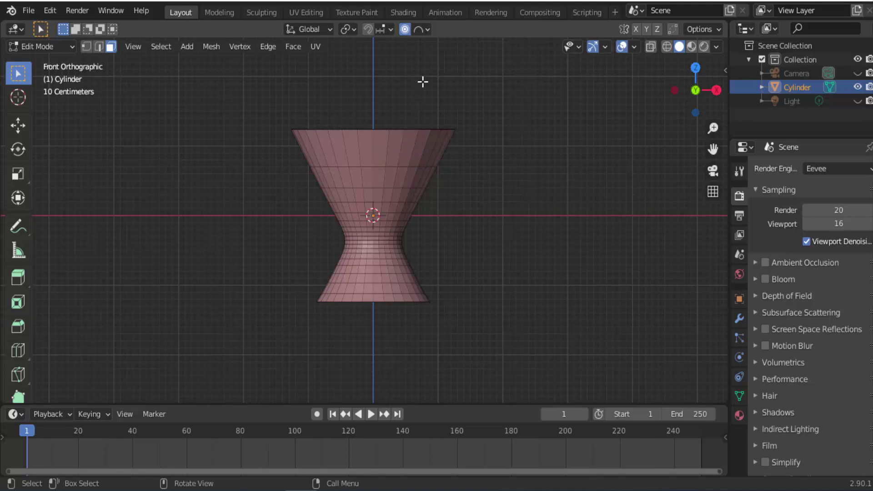
Turn off proportional editing and add four loop cuts near the hourglass's top rim.
{"action": "left_click", "coordinate": [405, 30]}
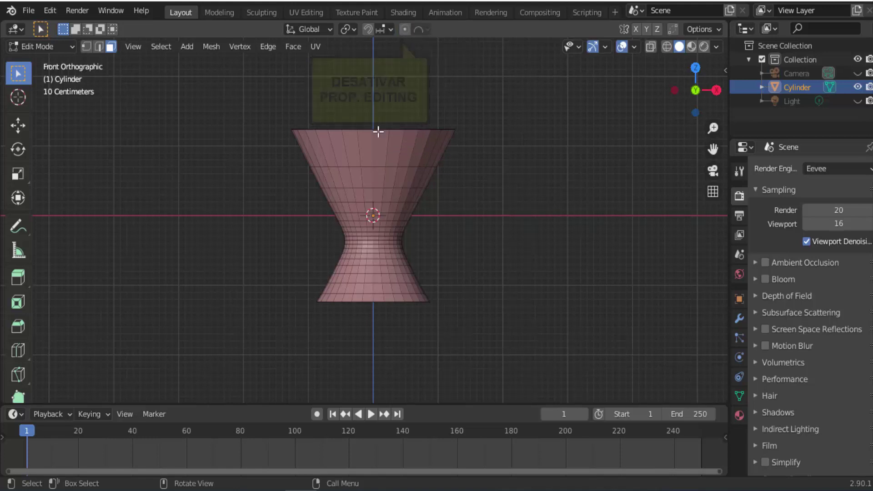
{"action": "key", "text": "ctrl+r"}
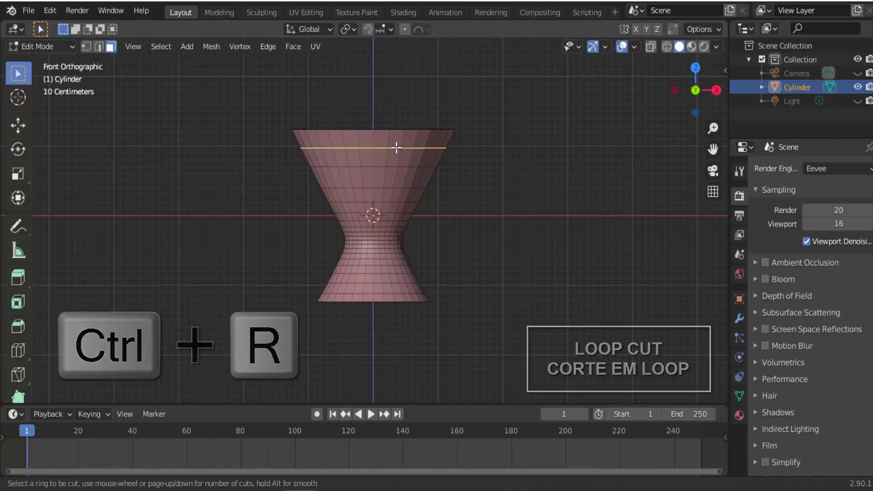
{"action": "scroll", "coordinate": [396, 148], "scroll_direction": "up", "scroll_amount": 1}
{"action": "scroll", "coordinate": [397, 148], "scroll_direction": "up", "scroll_amount": 1}
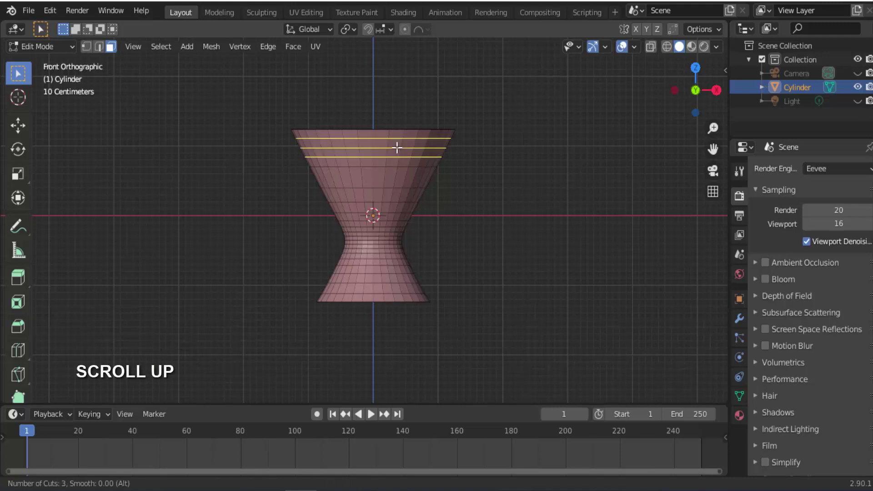
{"action": "scroll", "coordinate": [396, 148], "scroll_direction": "up", "scroll_amount": 1}
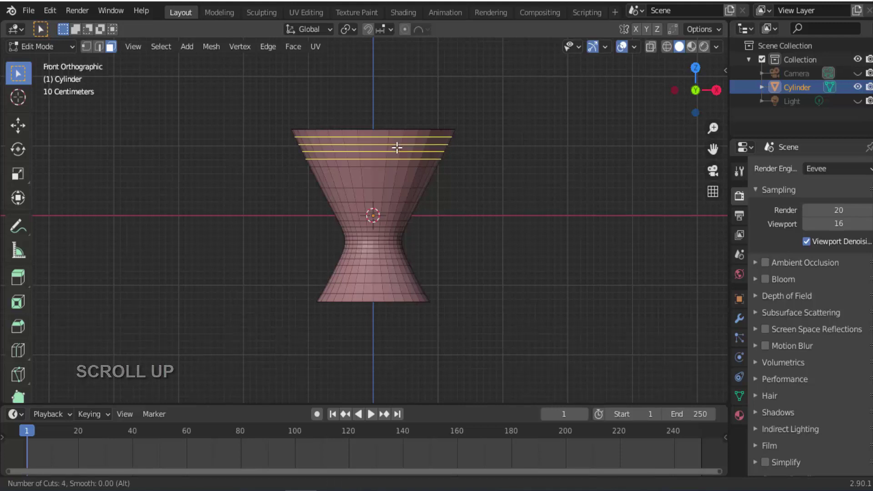
{"action": "left_click", "coordinate": [397, 148]}
{"action": "right_click", "coordinate": [396, 148]}
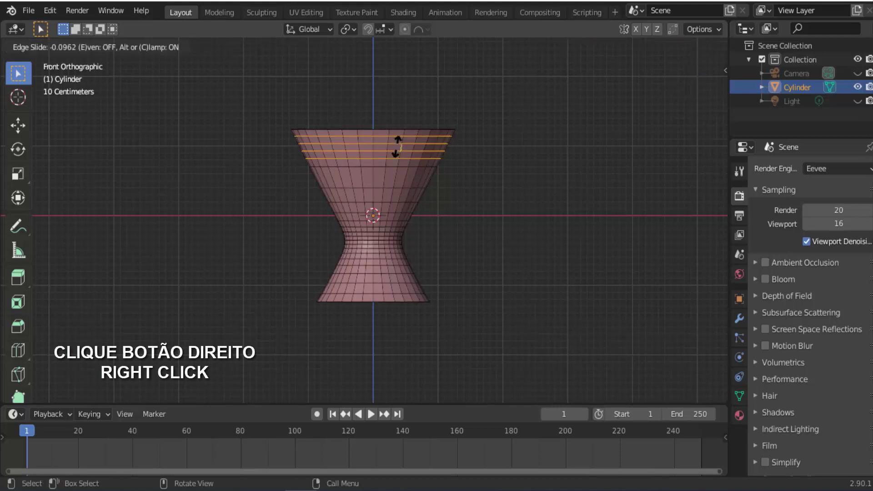
{"action": "right_click", "coordinate": [397, 148]}
{"action": "mouse_move", "coordinate": [548, 191]}
{"action": "middle_mouse_down"}
{"action": "mouse_move", "coordinate": [538, 227]}
{"action": "mouse_move", "coordinate": [519, 239]}
{"action": "mouse_move", "coordinate": [523, 226]}
{"action": "middle_mouse_up"}
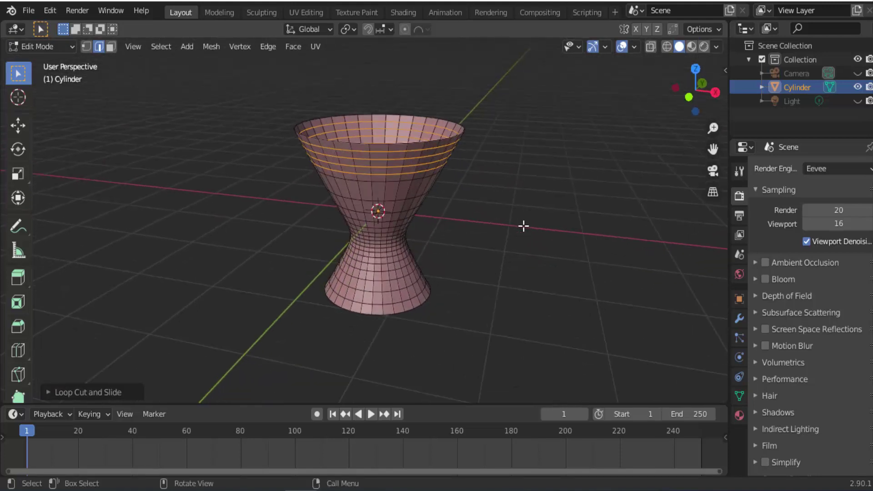
In Object Mode, shade the hourglass smooth and enable 30° Auto Smooth.
{"action": "left_click", "coordinate": [52, 47]}
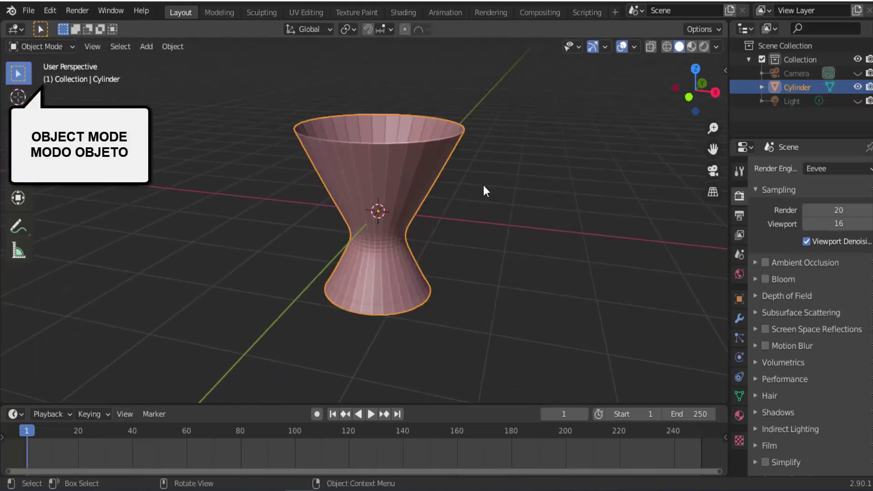
{"action": "right_click", "coordinate": [540, 150]}
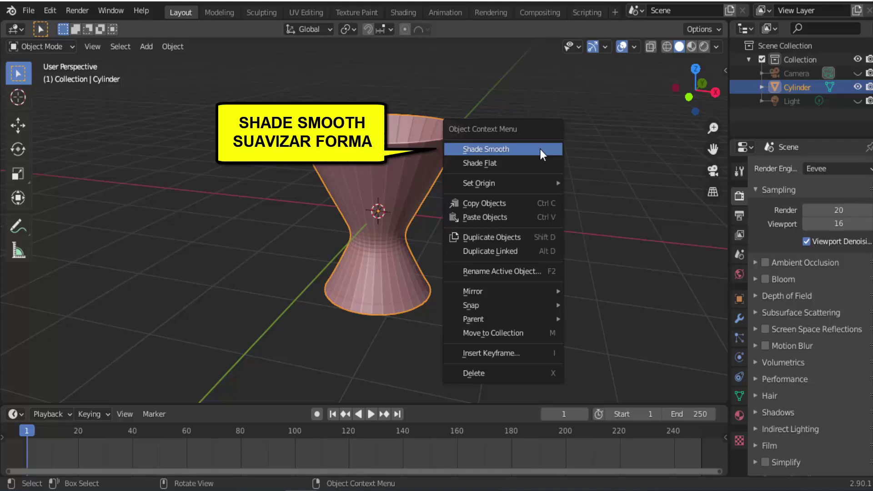
{"action": "left_click", "coordinate": [541, 150]}
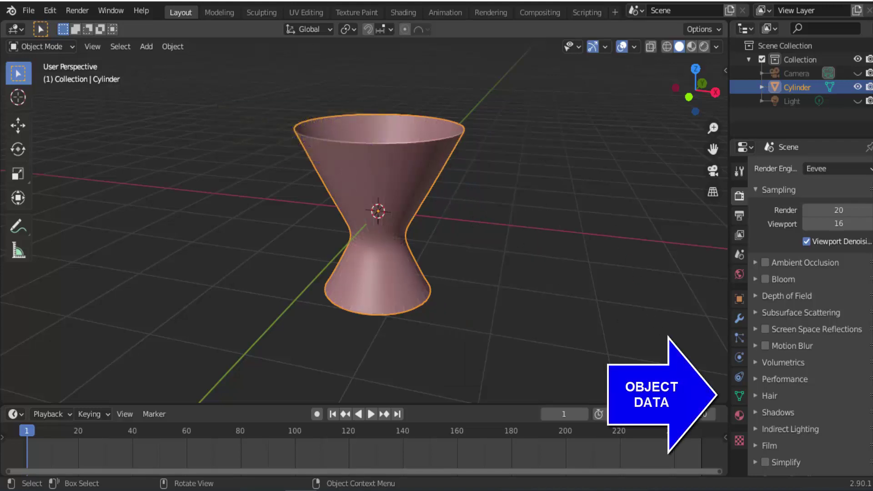
{"action": "left_click", "coordinate": [739, 396]}
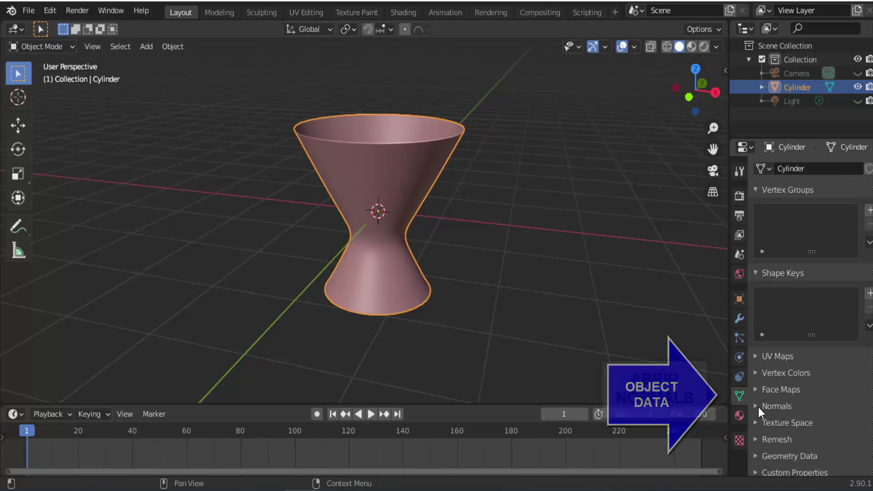
{"action": "left_click", "coordinate": [759, 406]}
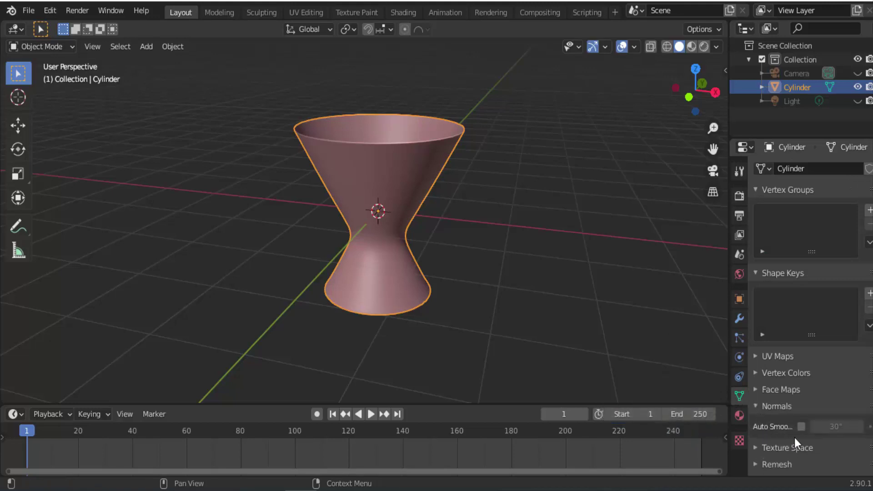
{"action": "left_click", "coordinate": [802, 427]}
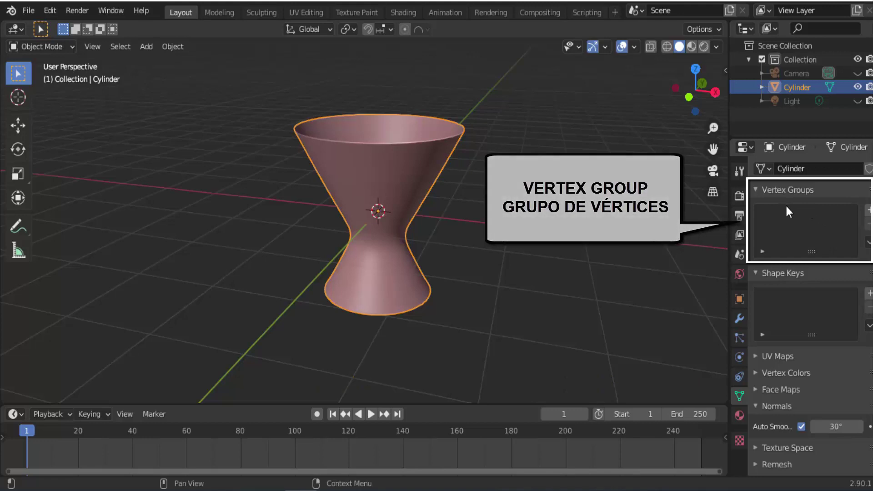
Add a vertex group to the hourglass and rename it MÁSCARA.
{"action": "left_click", "coordinate": [869, 210]}
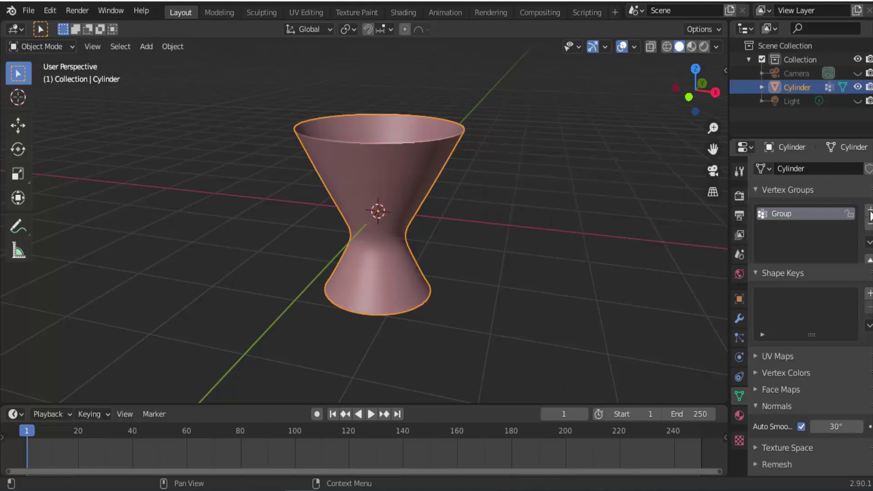
{"action": "double_click", "coordinate": [781, 215]}
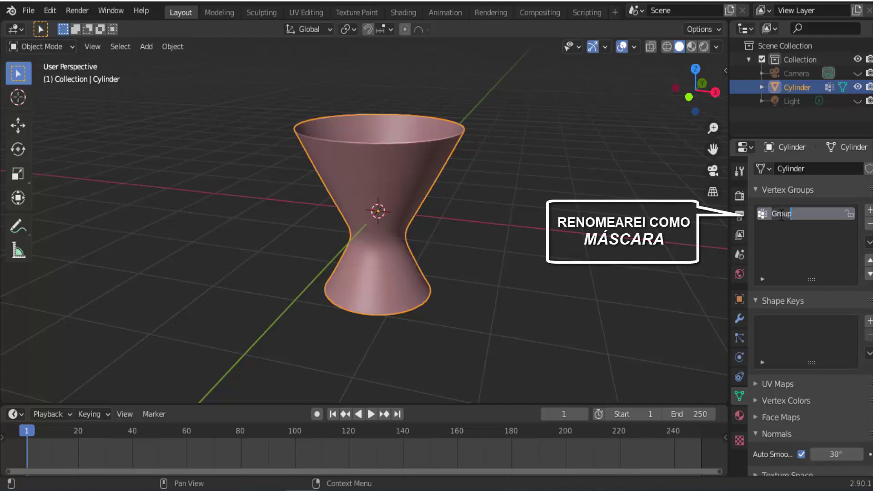
{"action": "type", "text": "MÁSCARA"}
{"action": "key", "text": "Return"}
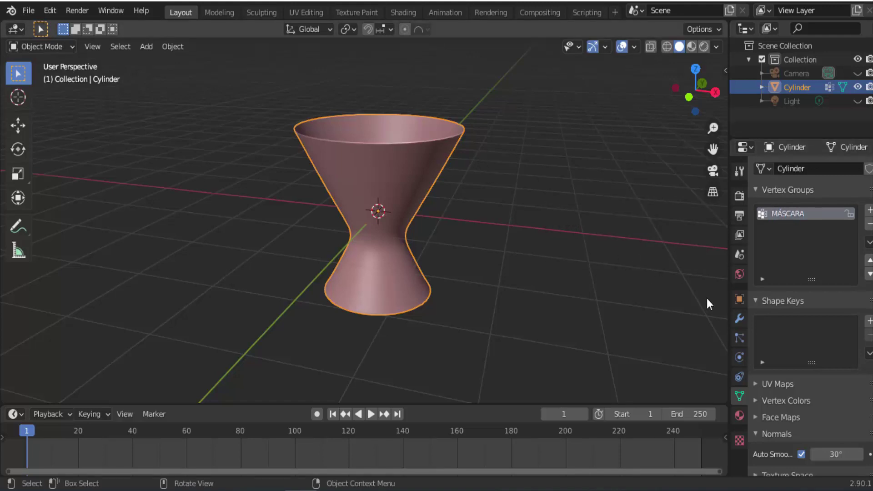
{"action": "left_click", "coordinate": [739, 319]}
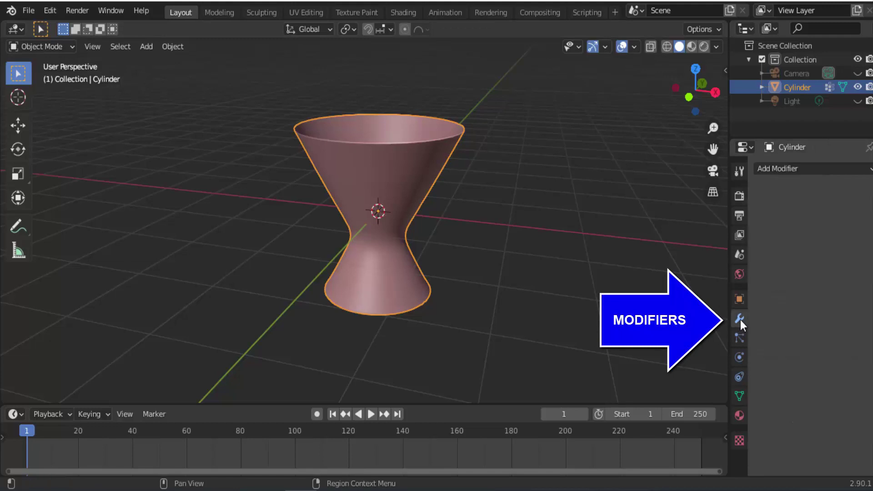
Add a Subdivision Surface modifier to the cylinder with viewport level 2.
{"action": "left_click", "coordinate": [808, 169]}
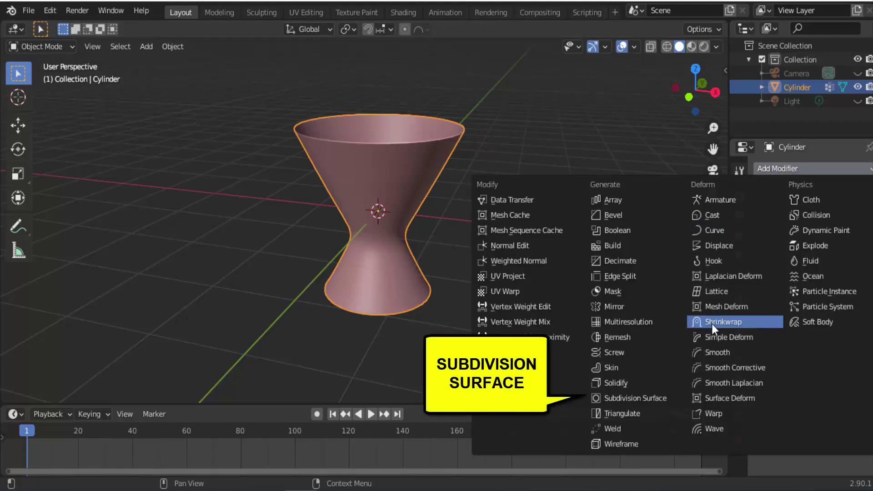
{"action": "left_click", "coordinate": [670, 396]}
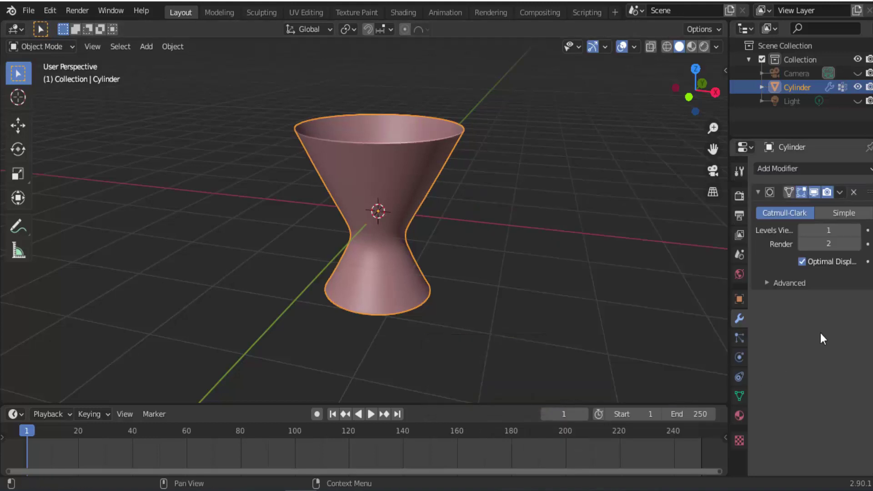
{"action": "left_click", "coordinate": [857, 230]}
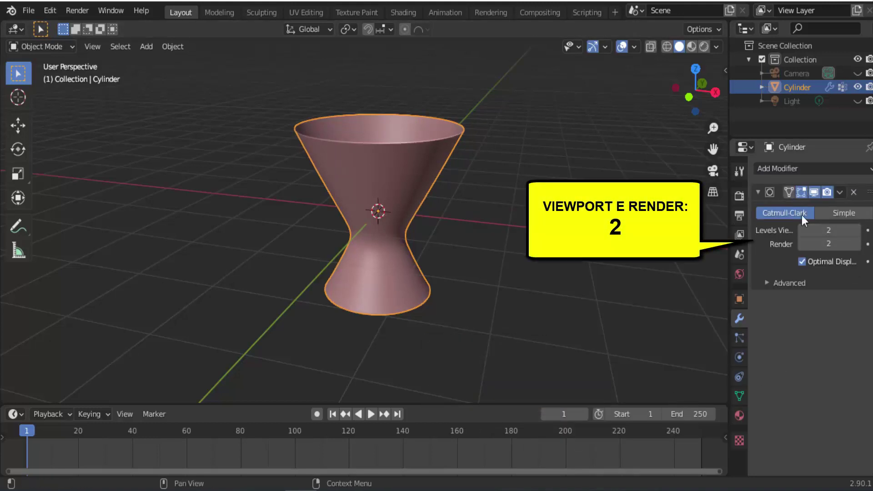
{"action": "left_click", "coordinate": [759, 192]}
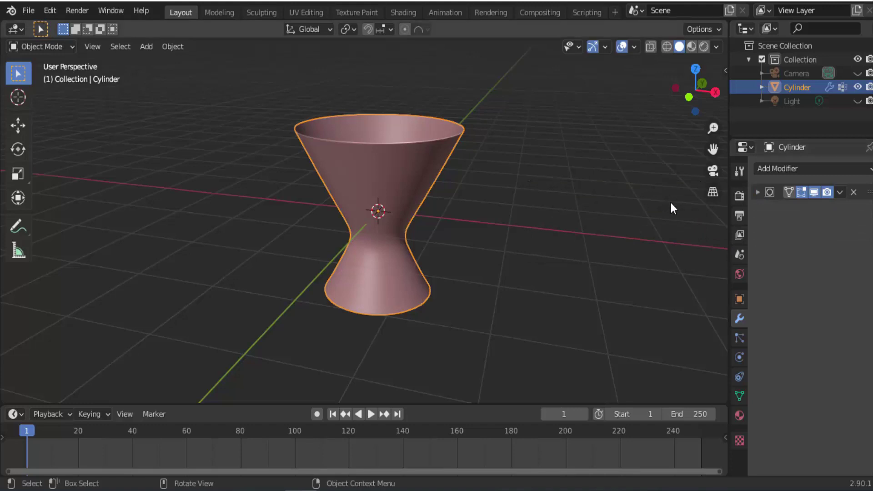
Add a Vertex Weight Edit modifier on MÁSCARA with Group Add and Group Remove enabled.
{"action": "left_click", "coordinate": [809, 170]}
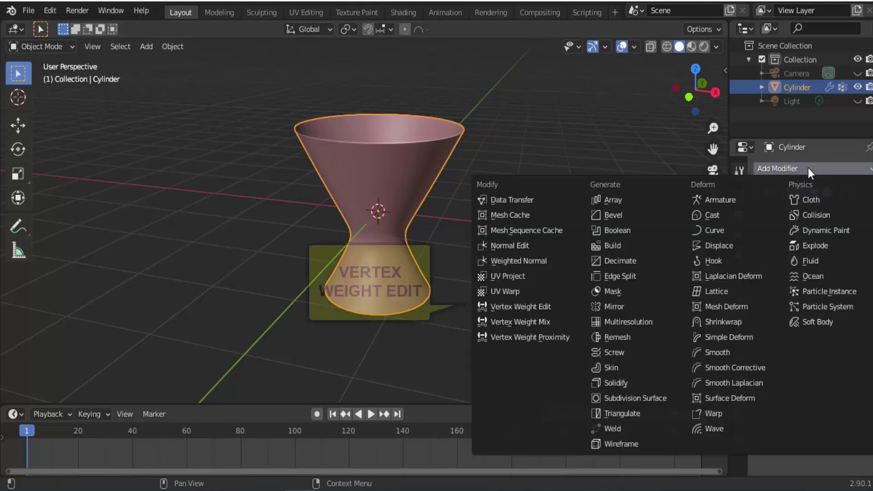
{"action": "left_click", "coordinate": [547, 307]}
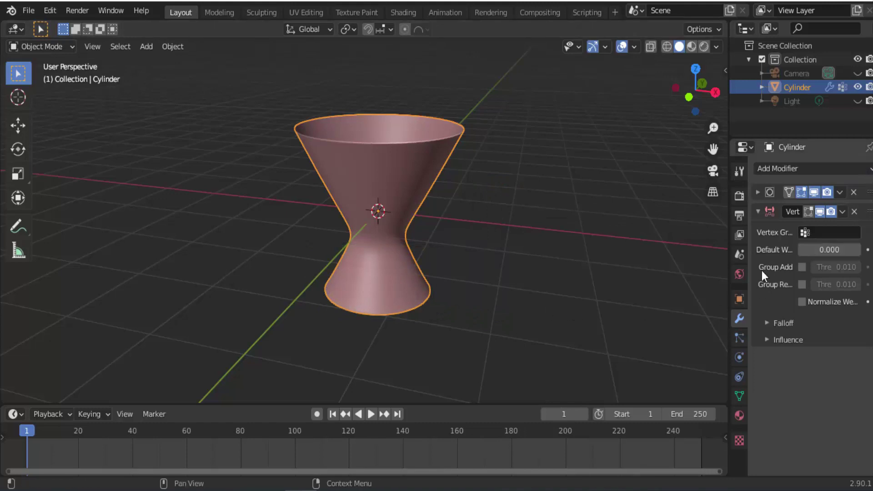
{"action": "left_click_drag", "start_coordinate": [729, 271], "coordinate": [671, 274]}
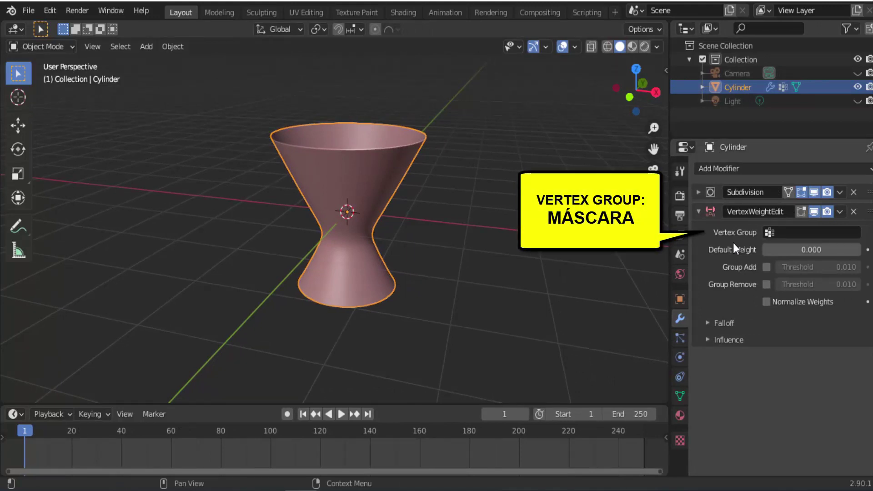
{"action": "left_click", "coordinate": [786, 232]}
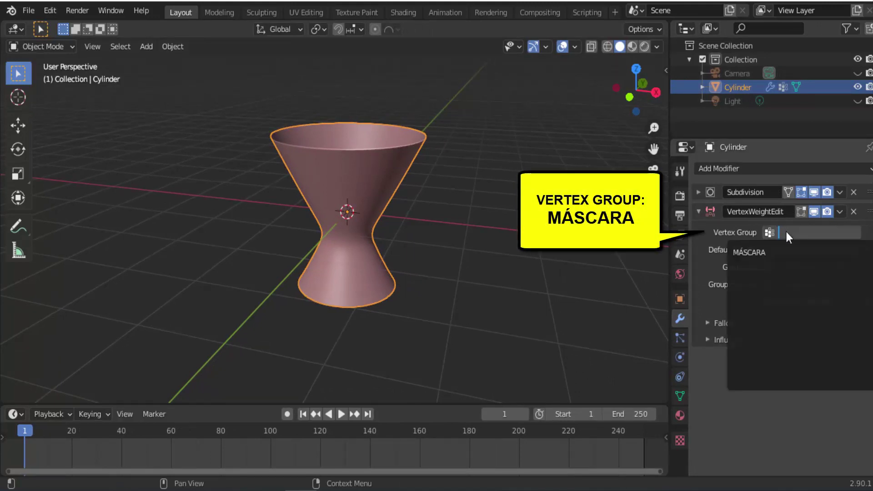
{"action": "left_click", "coordinate": [750, 252]}
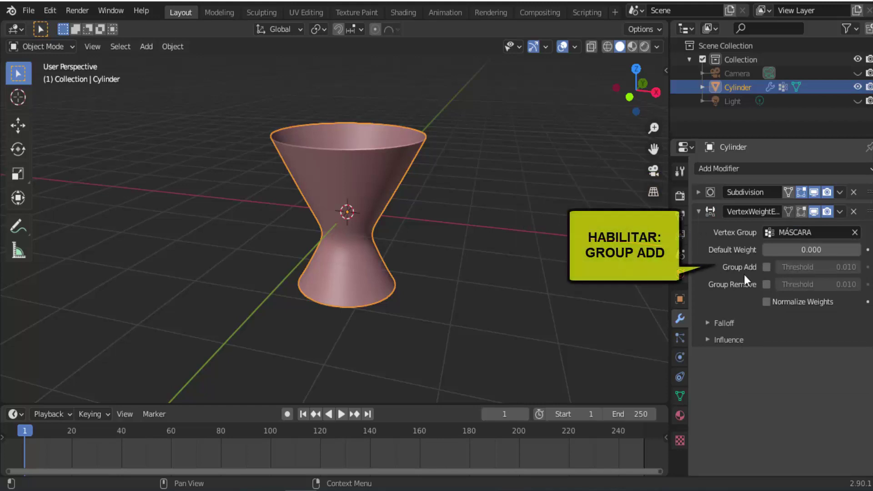
{"action": "left_click", "coordinate": [767, 267]}
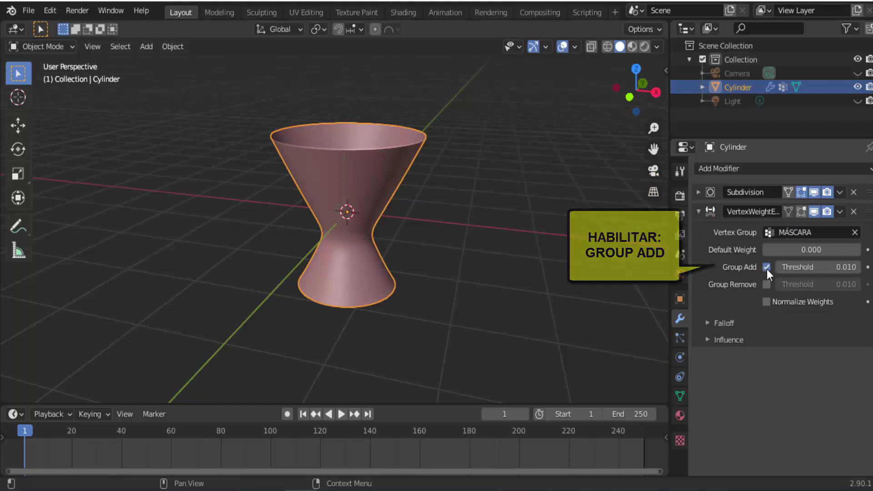
{"action": "left_click", "coordinate": [767, 284]}
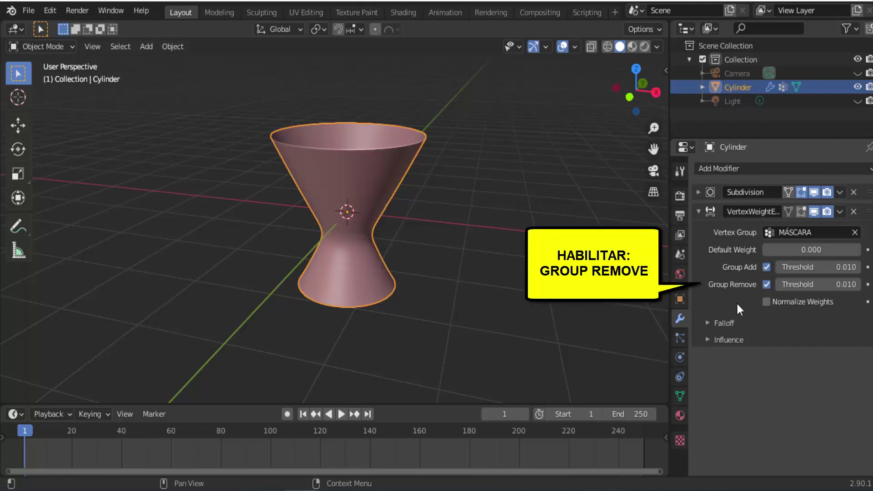
Set the weight edit falloff to a Custom Curve inverted to descend from 1 to 0.
{"action": "left_click", "coordinate": [707, 323]}
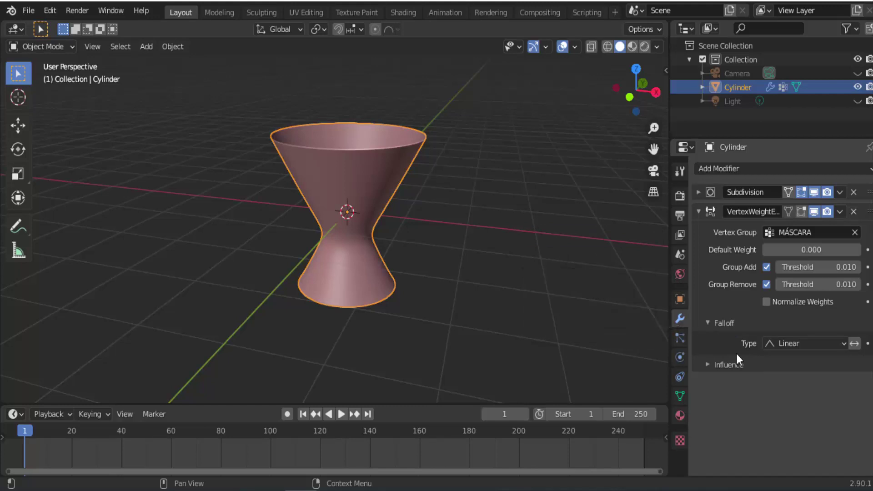
{"action": "left_click", "coordinate": [843, 345]}
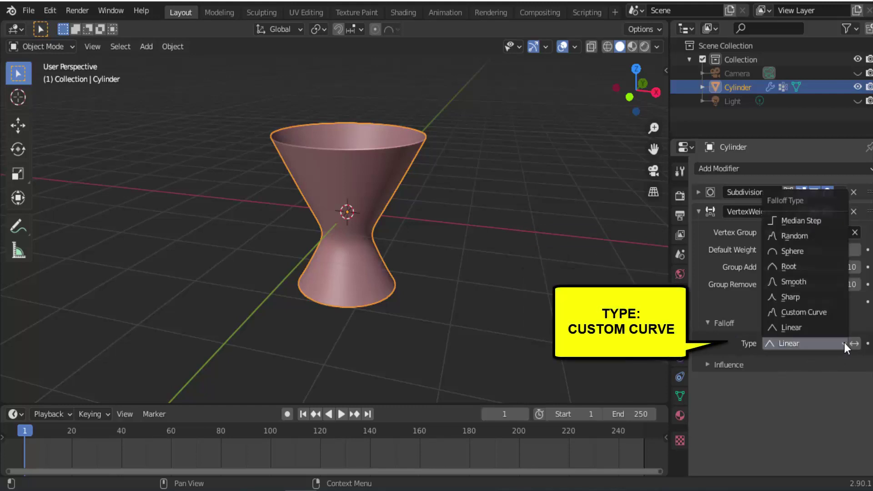
{"action": "left_click", "coordinate": [818, 312]}
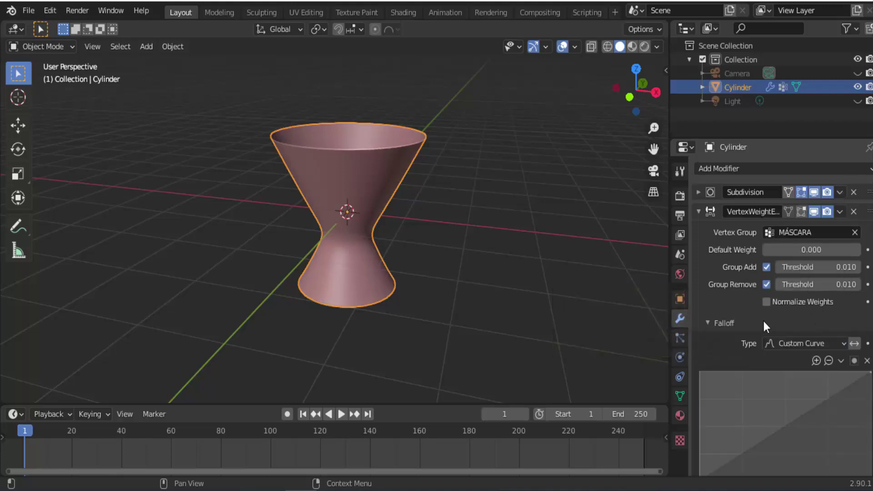
{"action": "scroll", "coordinate": [763, 321], "scroll_direction": "down", "scroll_amount": 2}
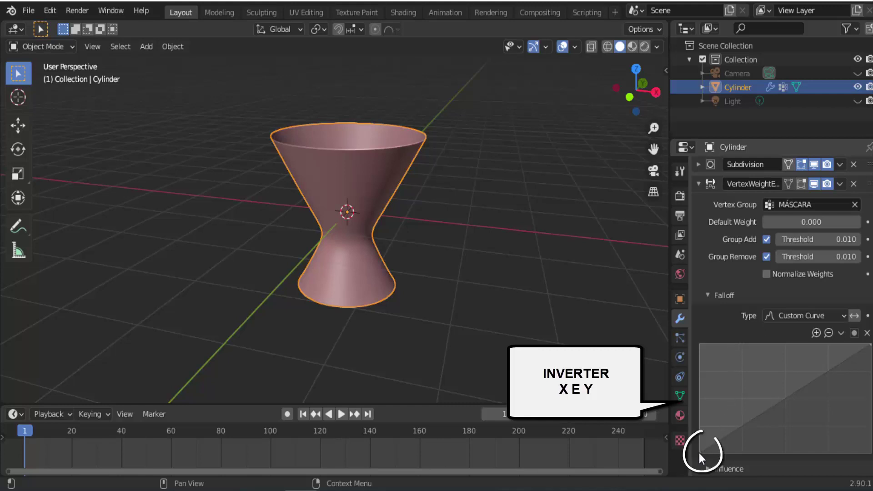
{"action": "left_click_drag", "start_coordinate": [700, 453], "coordinate": [699, 345]}
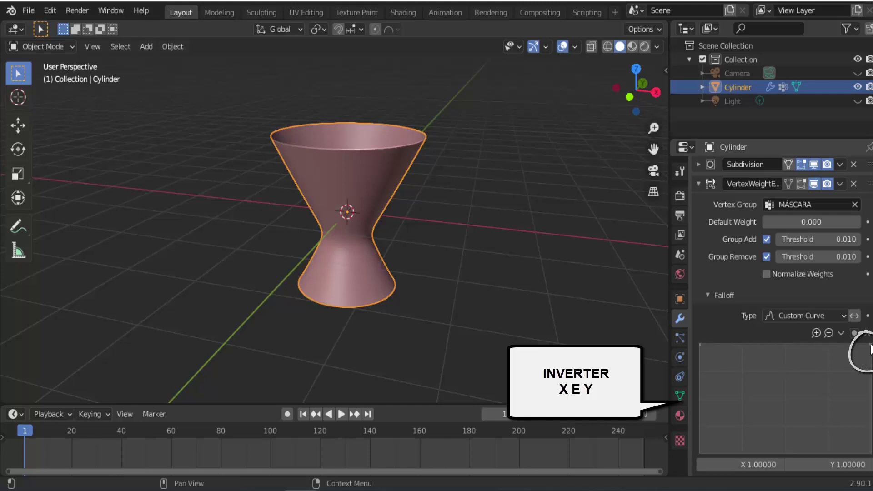
{"action": "left_click_drag", "start_coordinate": [870, 344], "coordinate": [871, 453]}
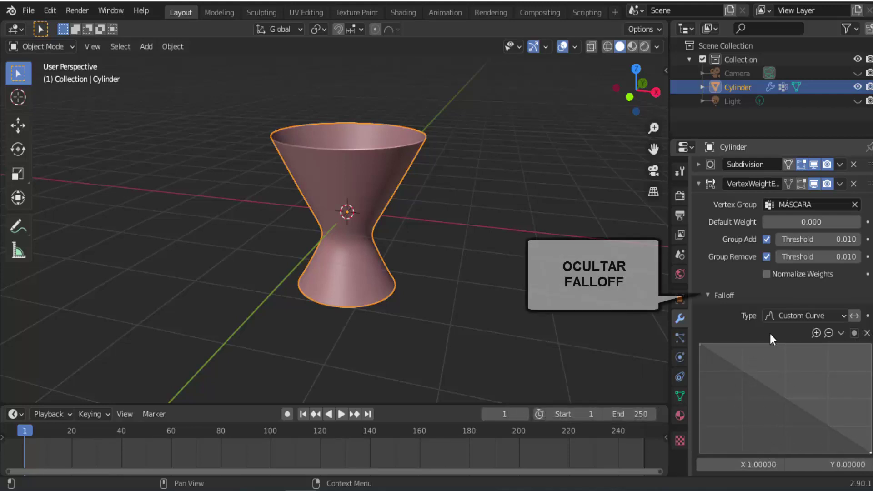
{"action": "left_click", "coordinate": [706, 295]}
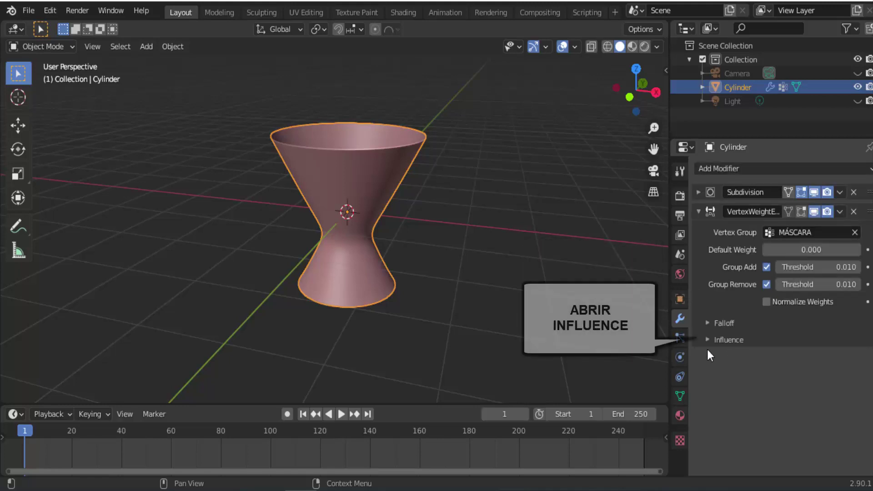
Create a new Clouds texture for the modifier's mask.
{"action": "left_click", "coordinate": [707, 340]}
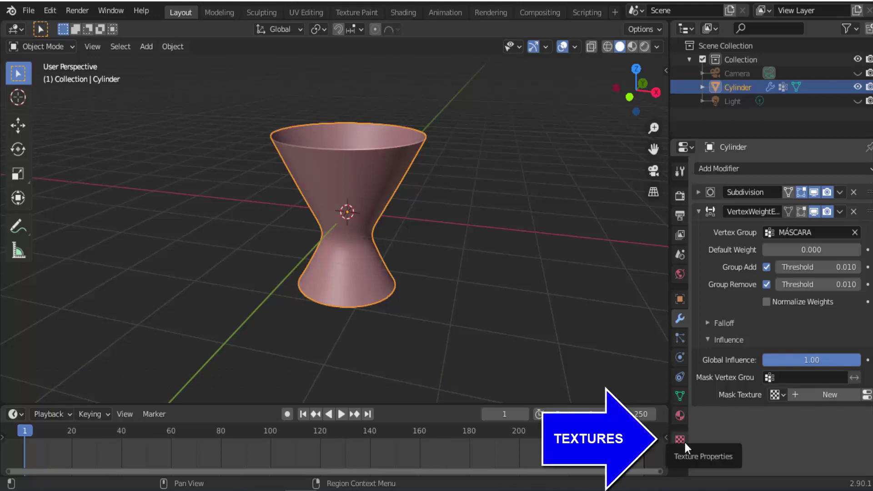
{"action": "left_click", "coordinate": [685, 443]}
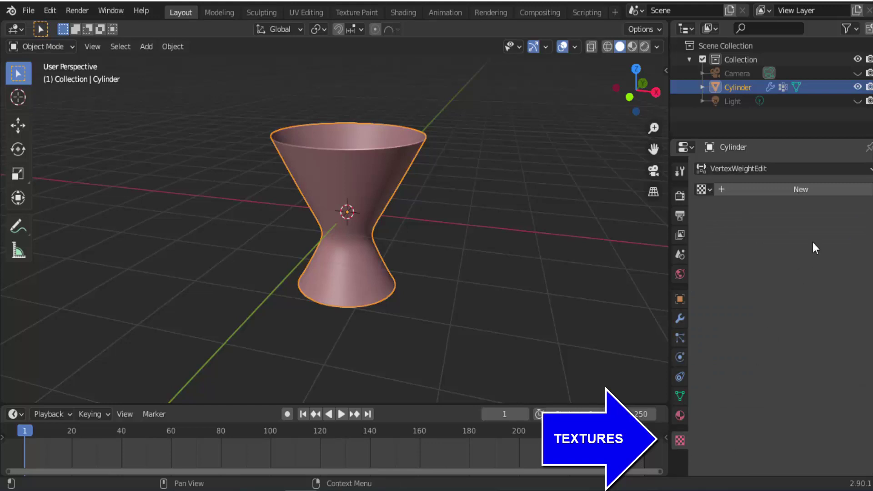
{"action": "left_click", "coordinate": [808, 190]}
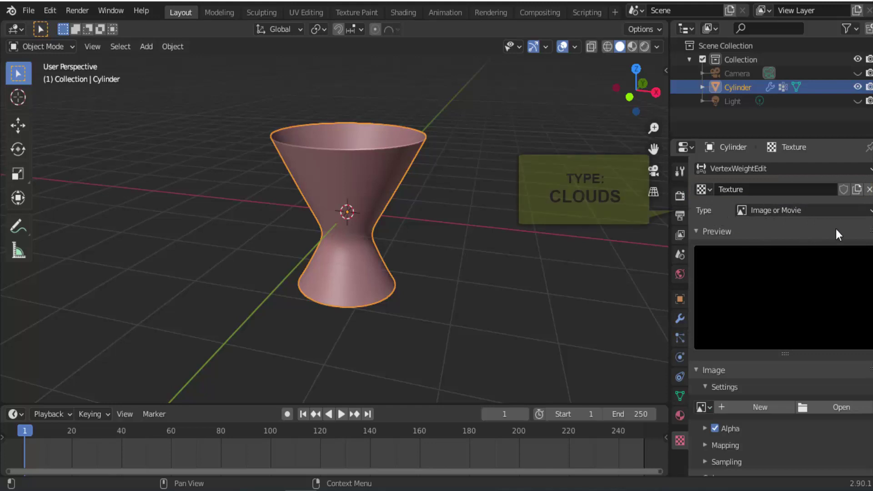
{"action": "left_click", "coordinate": [814, 211]}
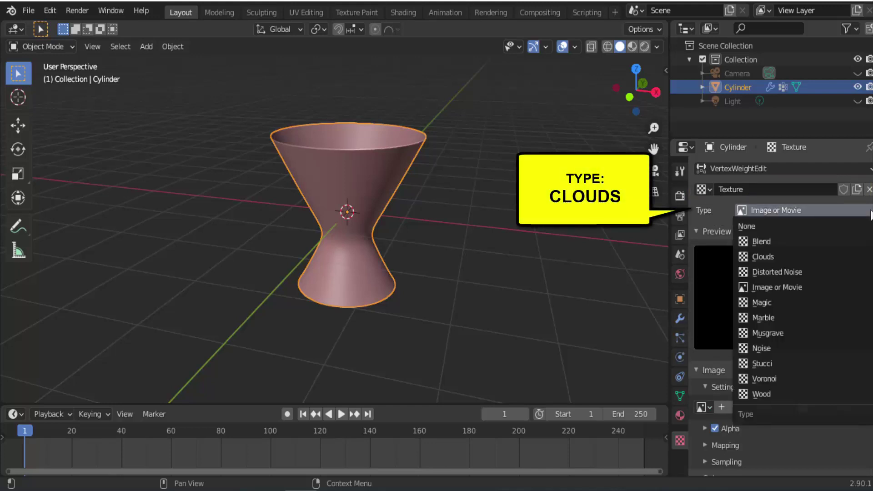
{"action": "left_click", "coordinate": [778, 254]}
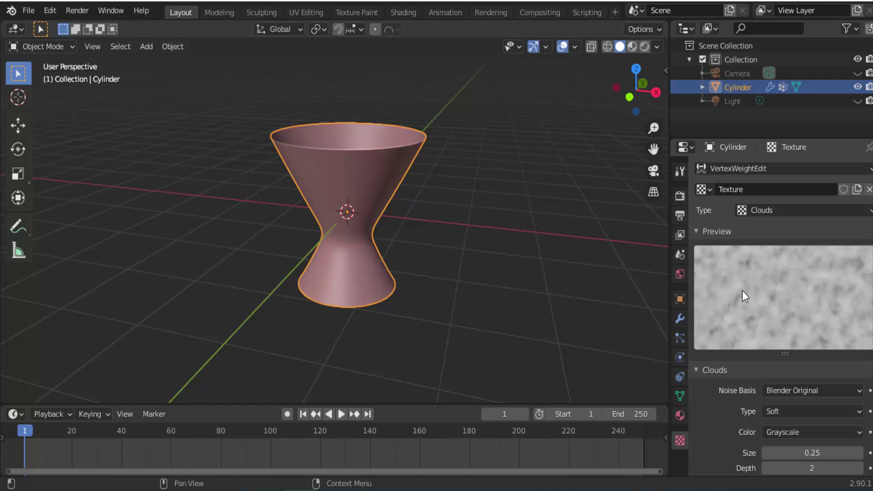
Assign 'Texture' as the Vertex Weight Edit mask texture and collapse the modifier.
{"action": "left_click", "coordinate": [680, 317]}
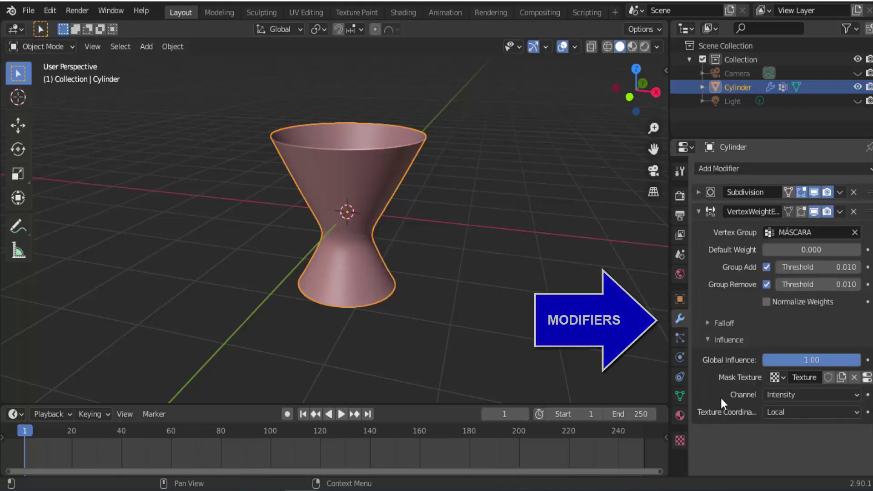
{"action": "left_click", "coordinate": [780, 378]}
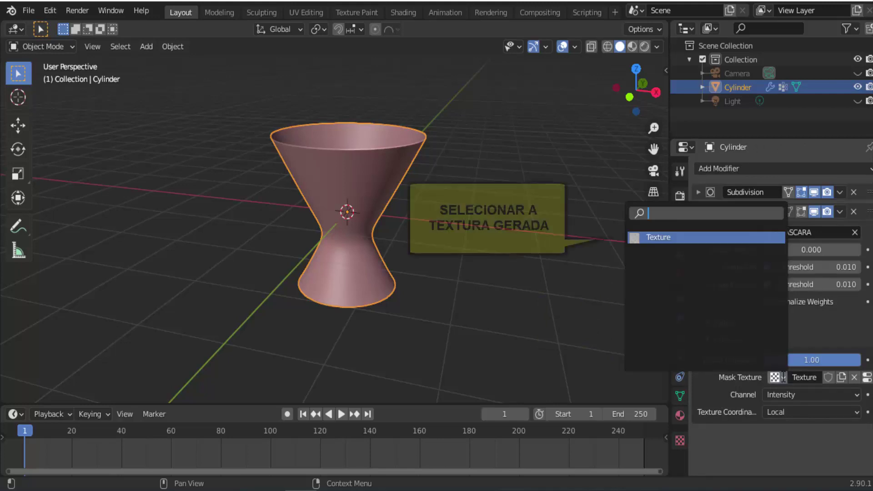
{"action": "left_click", "coordinate": [645, 238]}
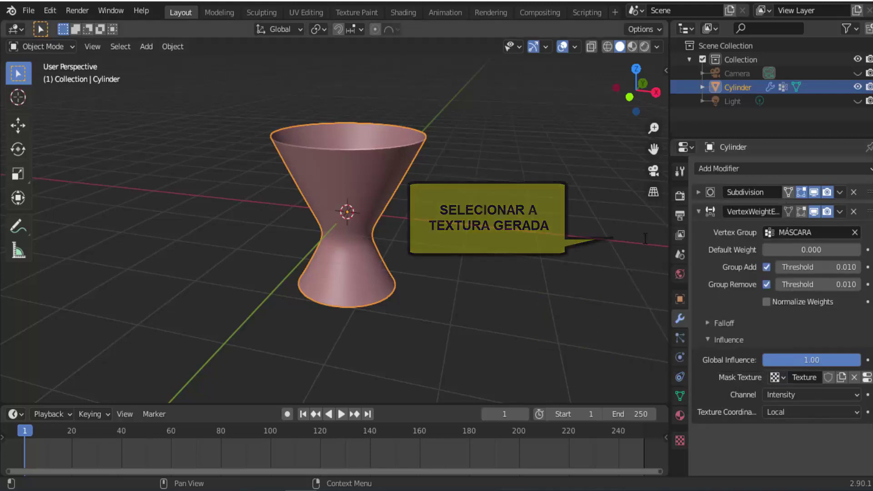
{"action": "left_click", "coordinate": [697, 212]}
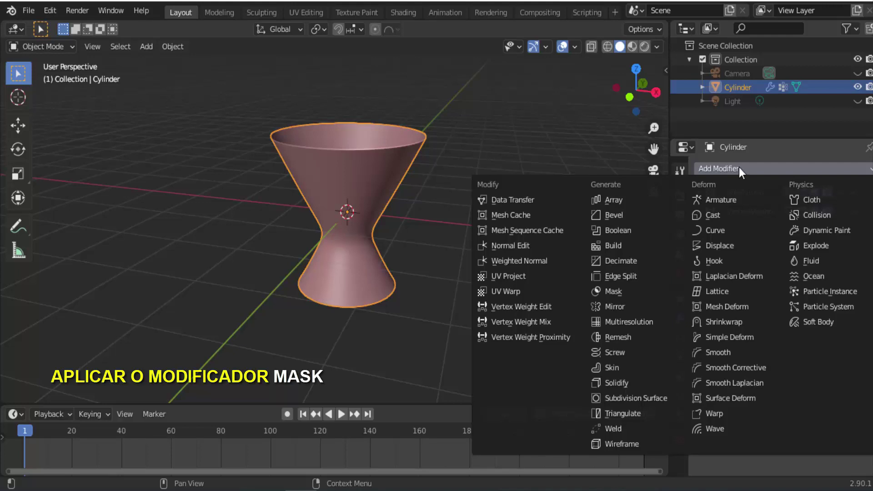
Add a Mask modifier using the MÁSCARA vertex group with threshold 0.487.
{"action": "left_click", "coordinate": [630, 291]}
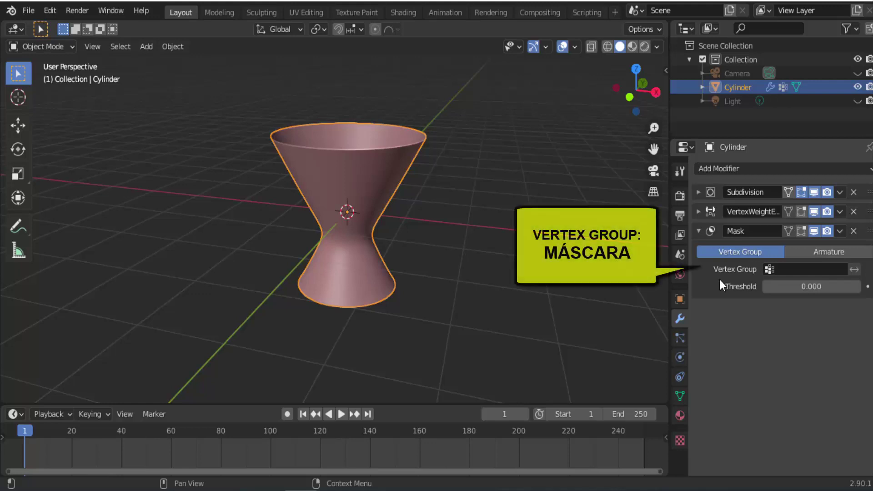
{"action": "left_click", "coordinate": [790, 271]}
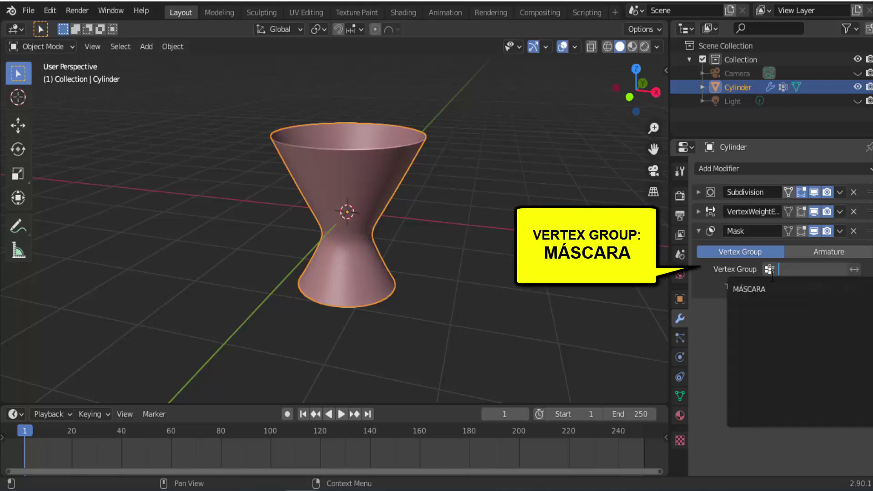
{"action": "left_click", "coordinate": [755, 290]}
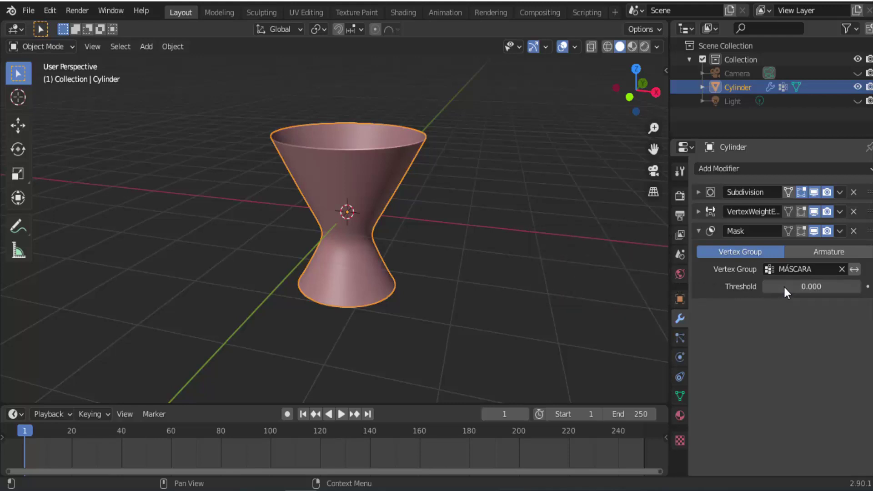
{"action": "left_click_drag", "start_coordinate": [772, 286], "coordinate": [802, 286]}
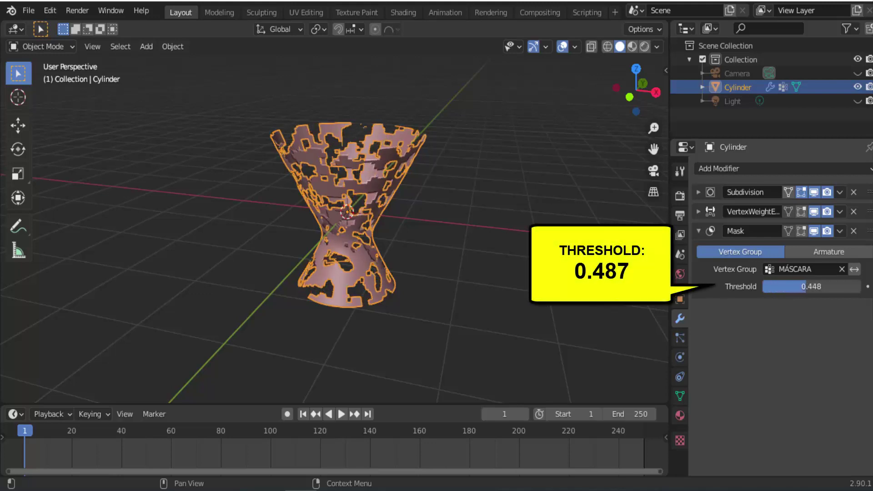
{"action": "left_click_drag", "start_coordinate": [802, 286], "coordinate": [810, 286]}
{"action": "middle_click_drag", "start_coordinate": [536, 227], "coordinate": [523, 227]}
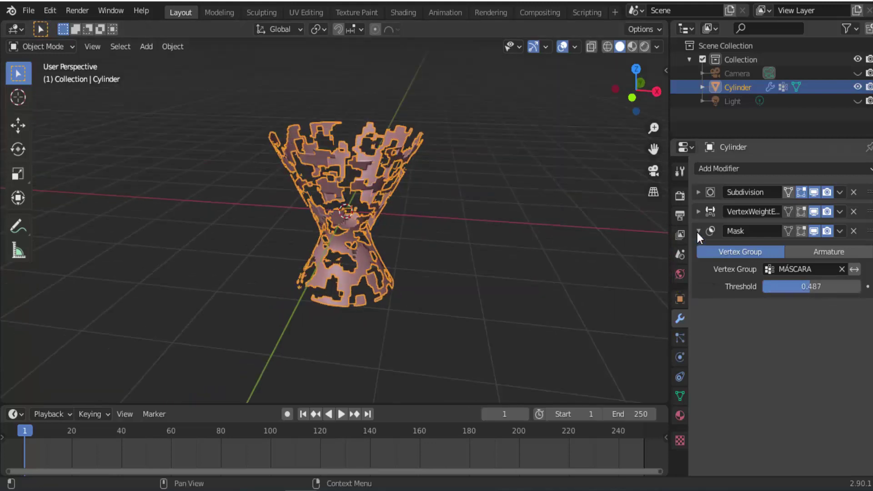
{"action": "left_click", "coordinate": [699, 231]}
Add a Solidify modifier with 0.02 m thickness to the perforated cylinder.
{"action": "left_click", "coordinate": [756, 168]}
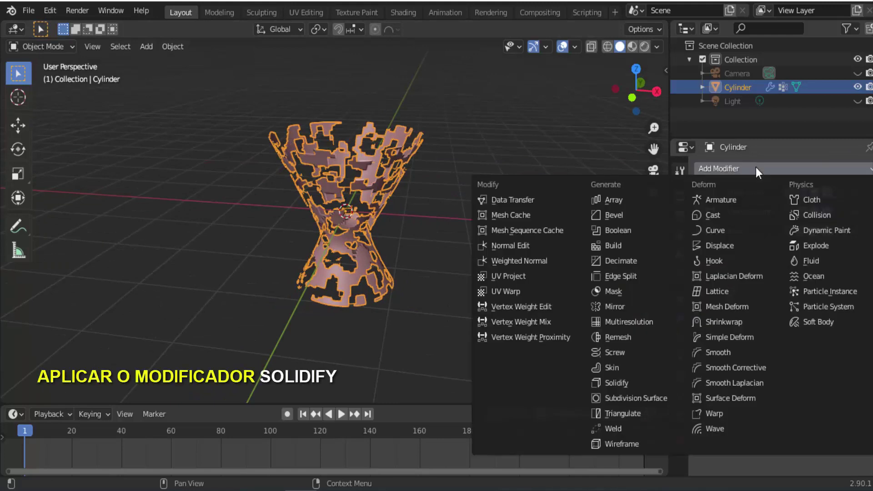
{"action": "left_click", "coordinate": [638, 380]}
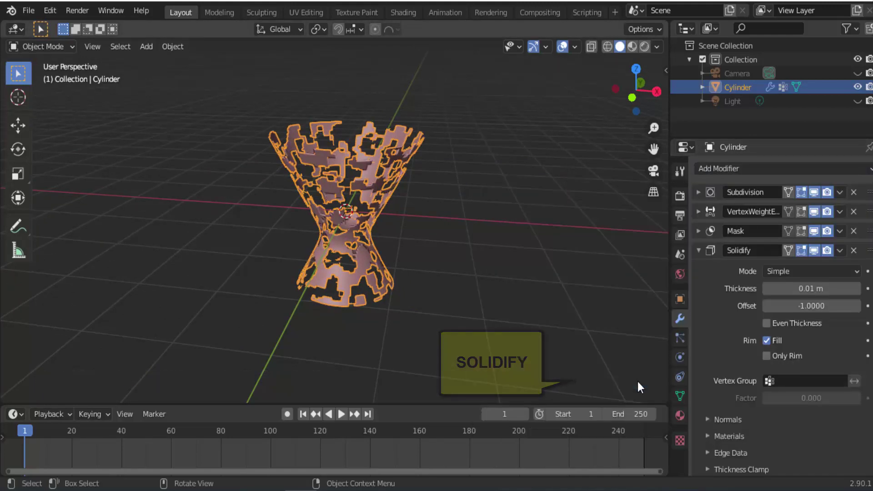
{"action": "left_click_drag", "start_coordinate": [851, 288], "coordinate": [844, 288]}
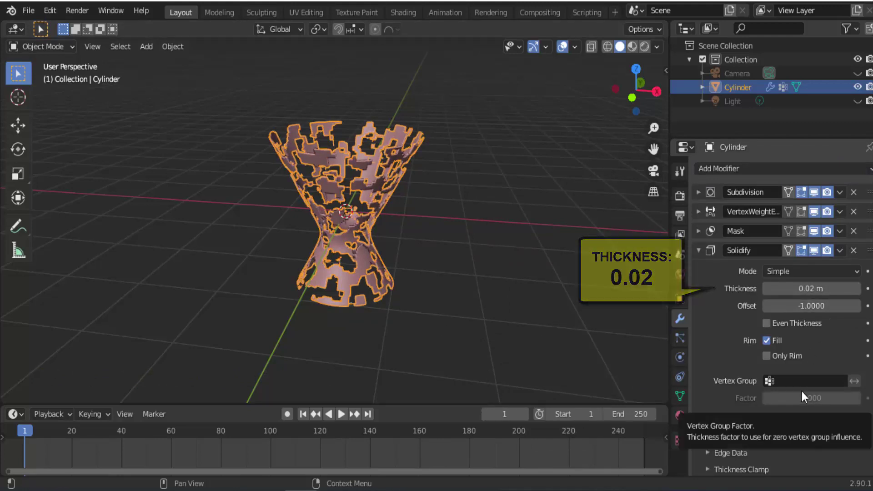
{"action": "left_click", "coordinate": [753, 250]}
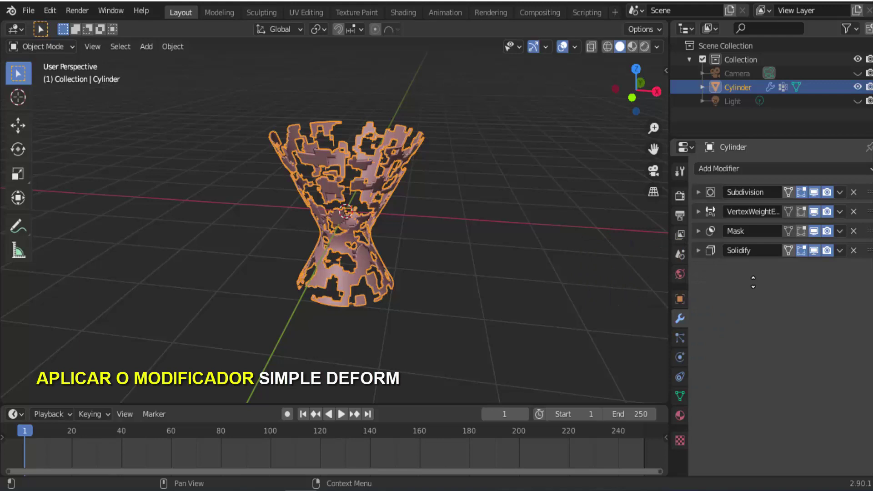
Add a Simple Deform modifier twisting the cylinder 360° around the Z axis.
{"action": "left_click", "coordinate": [789, 169]}
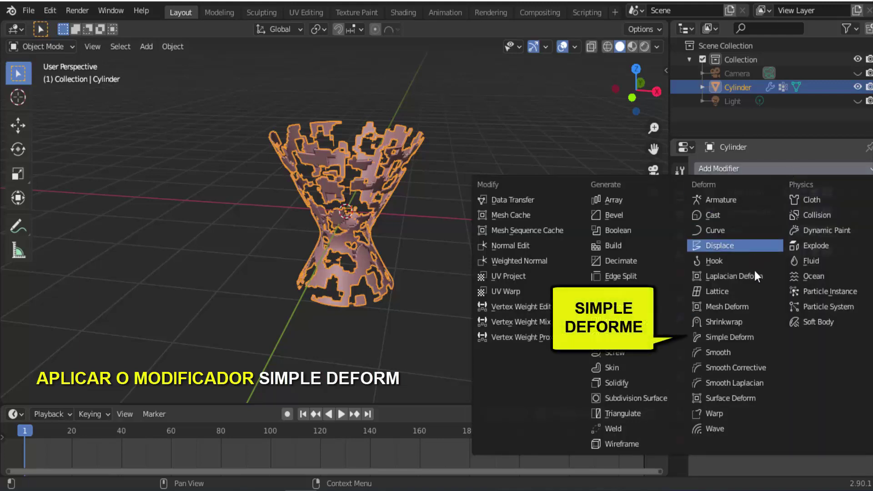
{"action": "left_click", "coordinate": [738, 337]}
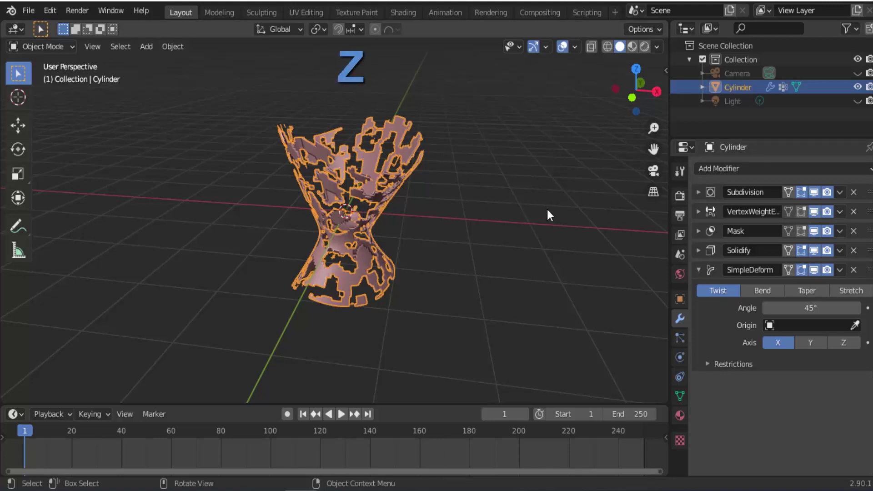
{"action": "left_click", "coordinate": [846, 344]}
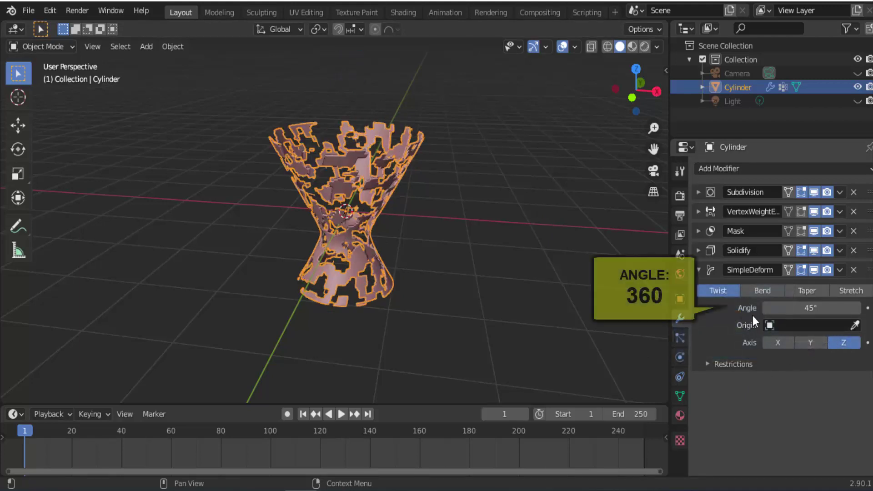
{"action": "double_click", "coordinate": [800, 309]}
{"action": "type", "text": "360"}
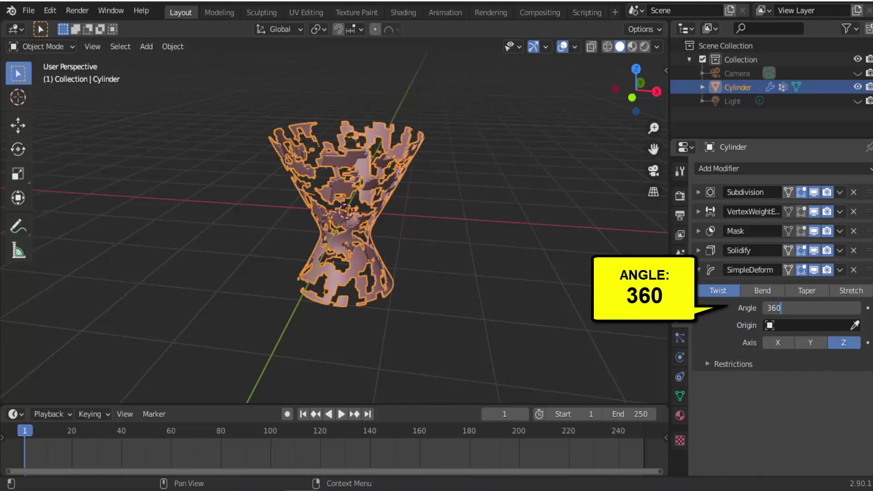
{"action": "key", "text": "Return"}
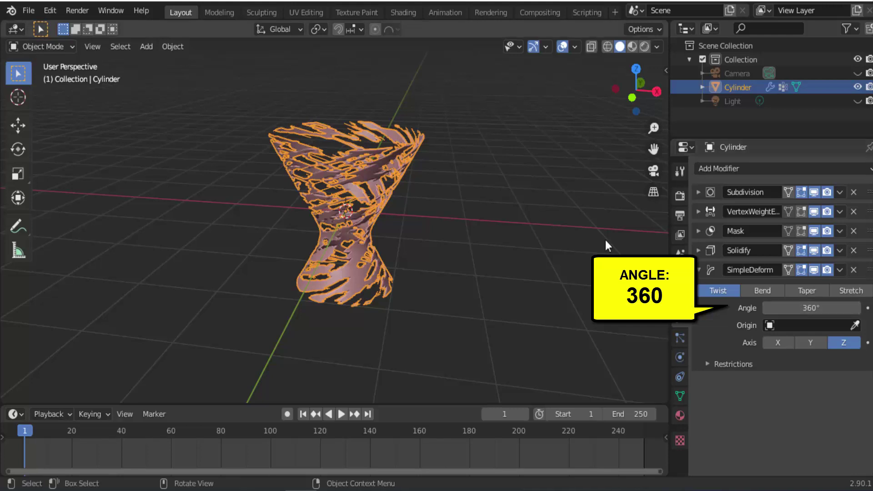
{"action": "mouse_move", "coordinate": [513, 221]}
{"action": "middle_mouse_down"}
{"action": "mouse_move", "coordinate": [600, 198]}
{"action": "mouse_move", "coordinate": [604, 215]}
{"action": "mouse_move", "coordinate": [575, 226]}
{"action": "mouse_move", "coordinate": [517, 226]}
{"action": "mouse_move", "coordinate": [559, 213]}
{"action": "middle_mouse_up"}
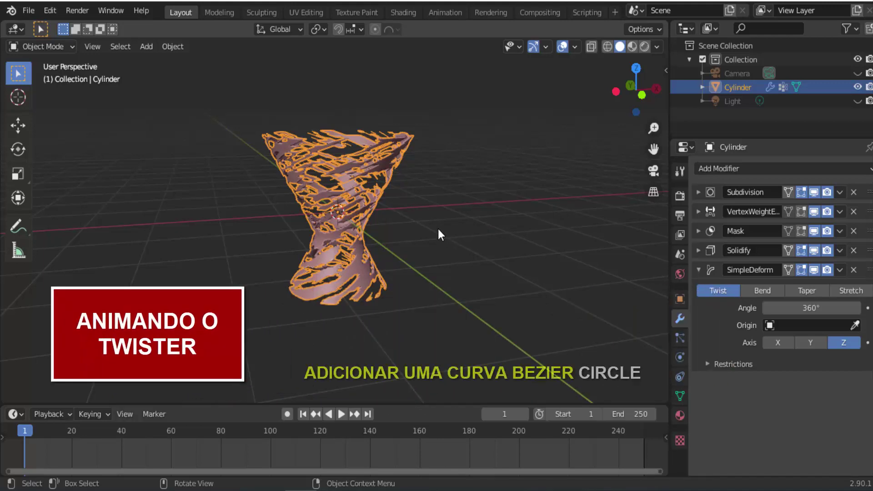
Add a Bezier Circle and scale it up to ring the twister.
{"action": "left_click", "coordinate": [146, 47]}
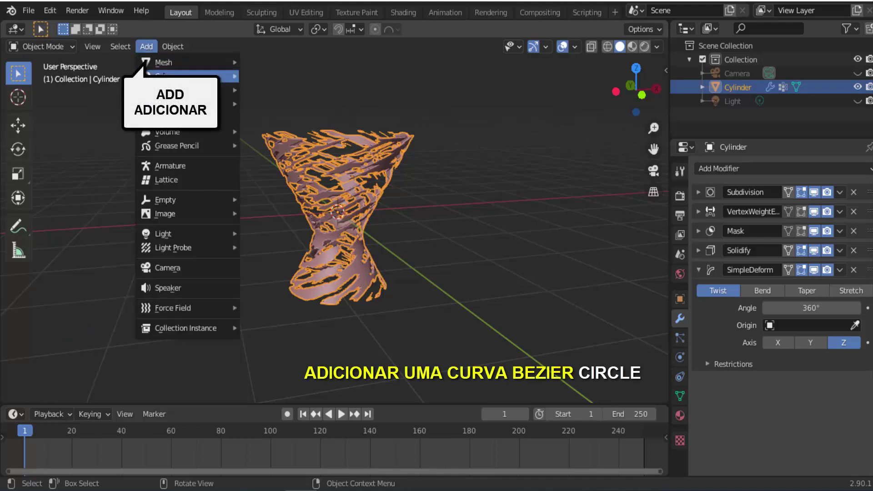
{"action": "mouse_move", "coordinate": [164, 75]}
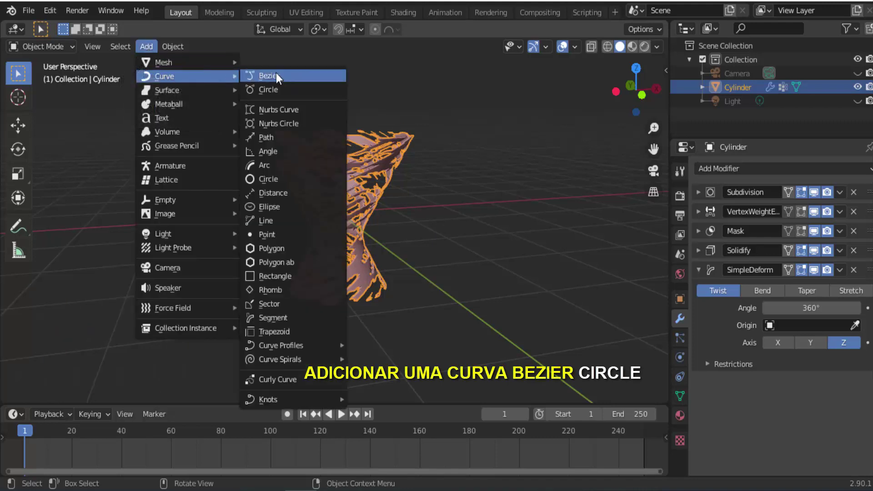
{"action": "left_click", "coordinate": [275, 89]}
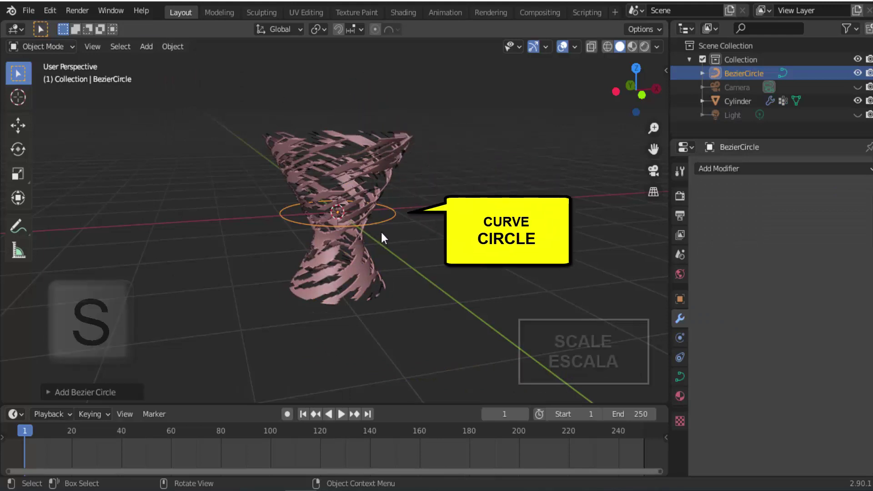
{"action": "key", "text": "s"}
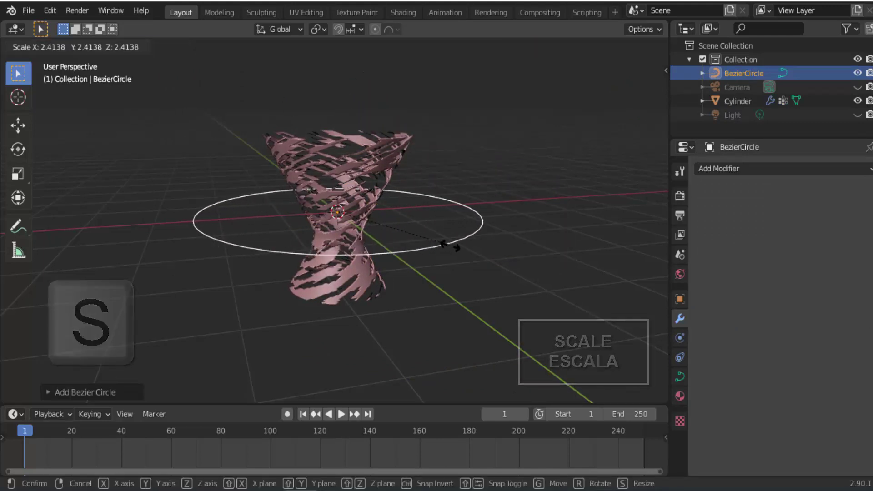
{"action": "left_click", "coordinate": [500, 254]}
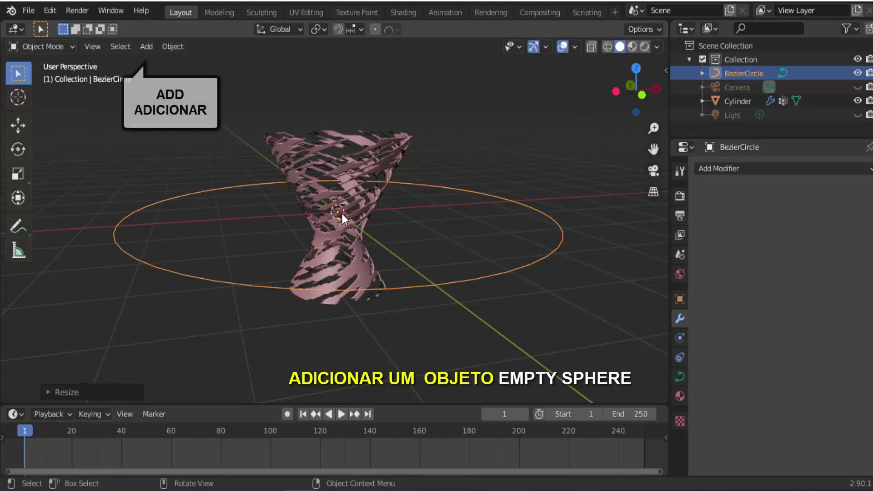
Add a sphere Empty at the origin, scaled down to 0.343.
{"action": "left_click", "coordinate": [146, 48]}
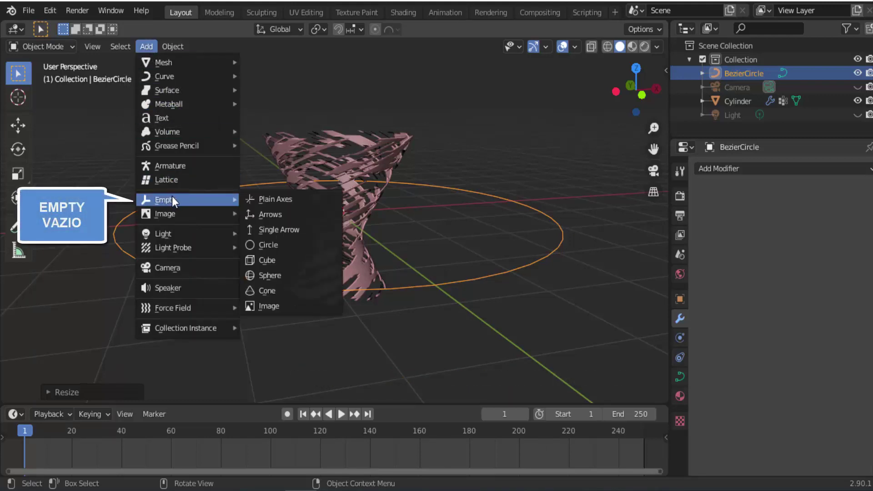
{"action": "mouse_move", "coordinate": [165, 200]}
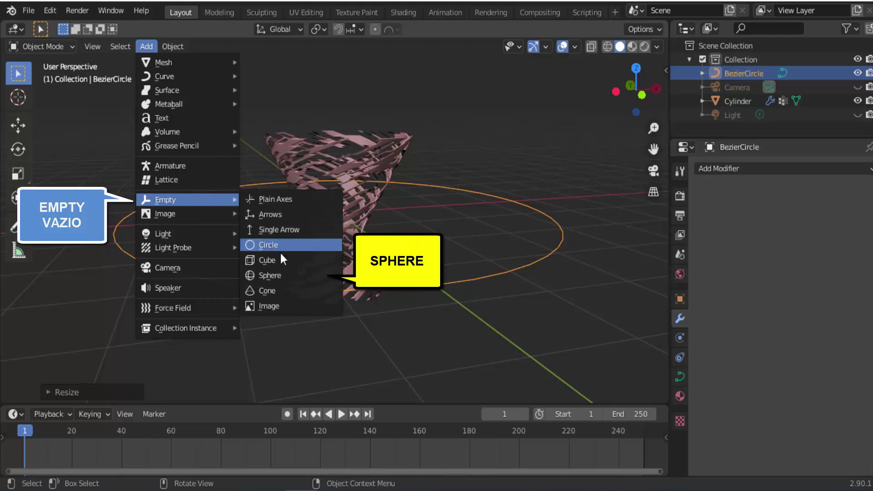
{"action": "left_click", "coordinate": [281, 276]}
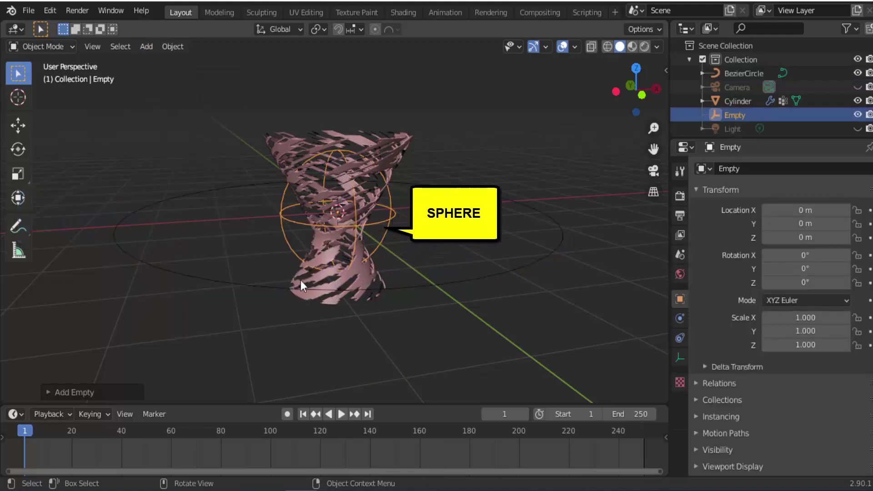
{"action": "key", "text": "s"}
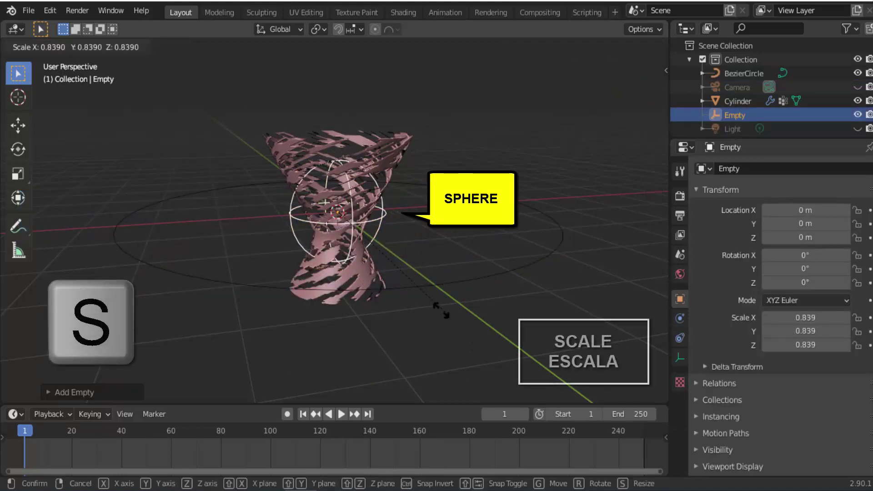
{"action": "left_click", "coordinate": [381, 252]}
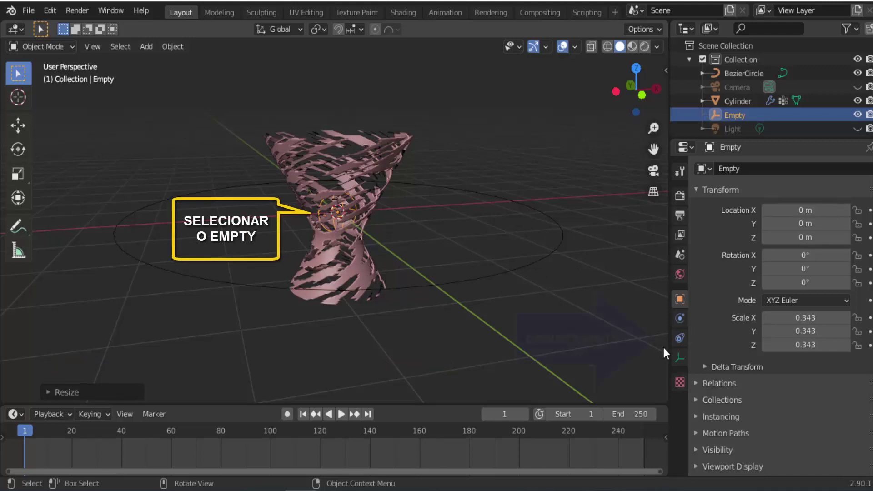
Give the Empty a Follow Path constraint on BezierCircle with Follow Curve and animated path.
{"action": "left_click", "coordinate": [680, 337]}
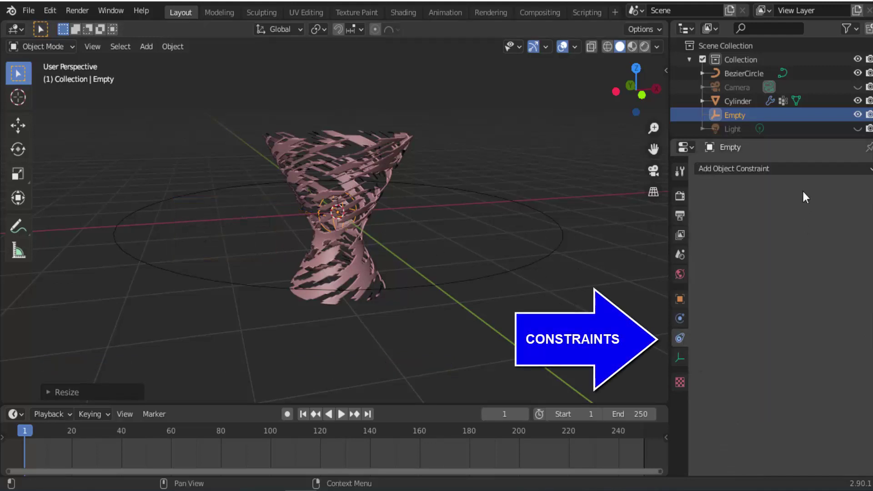
{"action": "left_click", "coordinate": [795, 170]}
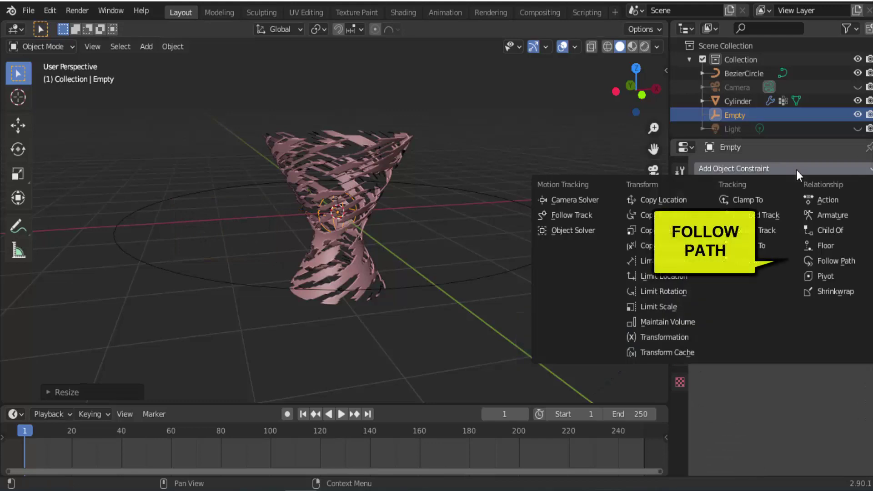
{"action": "left_click", "coordinate": [836, 260]}
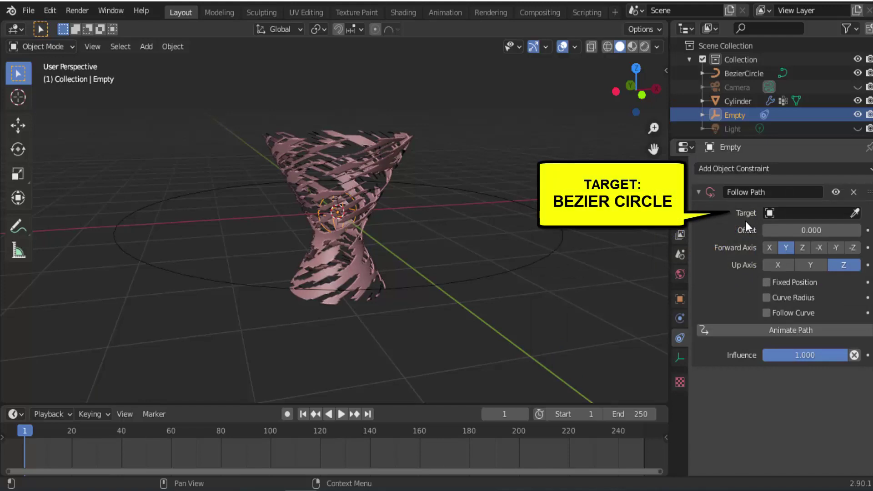
{"action": "left_click", "coordinate": [798, 214]}
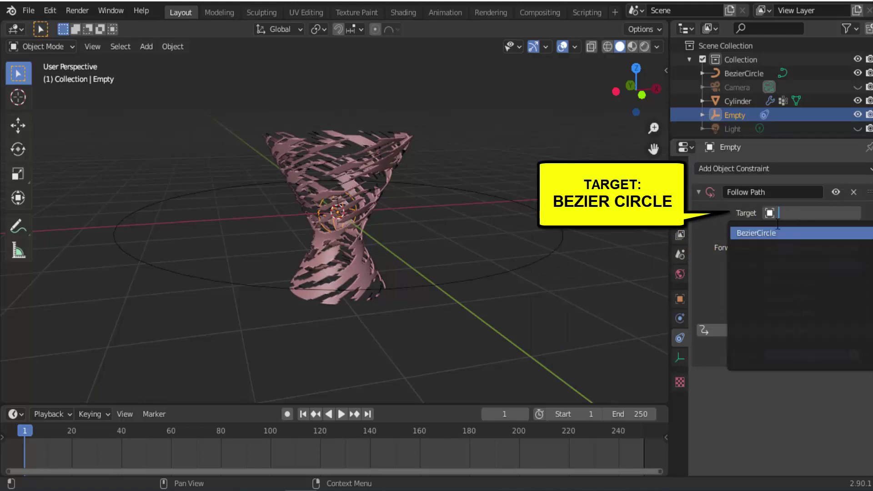
{"action": "left_click", "coordinate": [766, 234]}
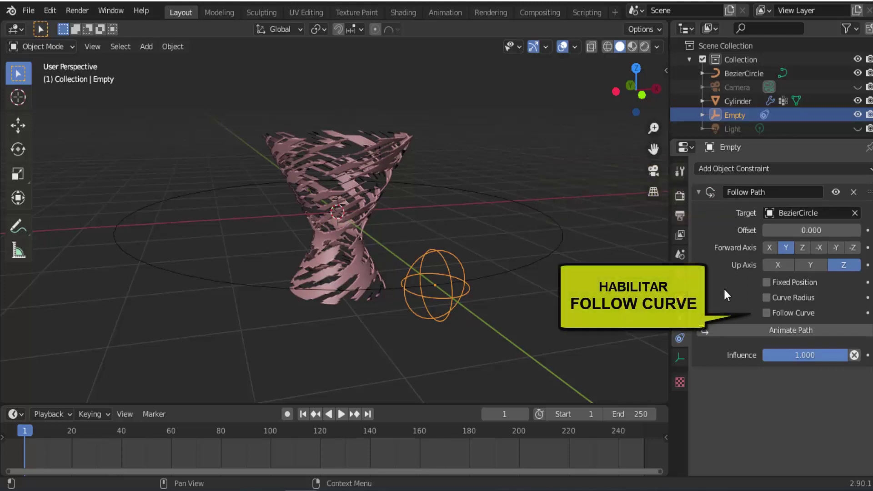
{"action": "left_click", "coordinate": [775, 329]}
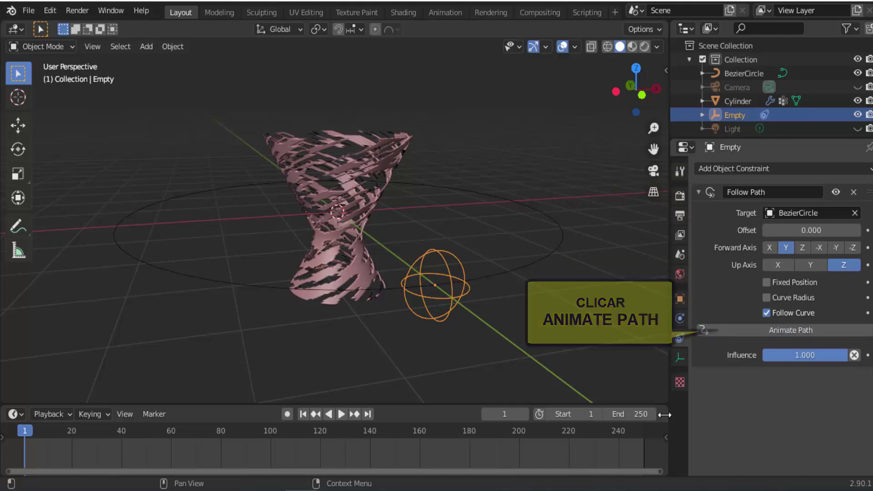
Preview the Empty circling the path, then return to frame 1.
{"action": "left_click", "coordinate": [345, 413]}
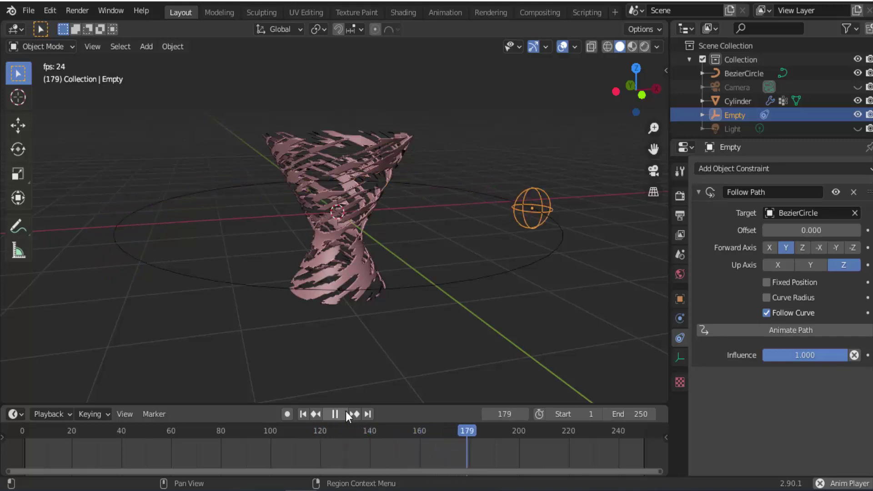
{"action": "left_click", "coordinate": [346, 411]}
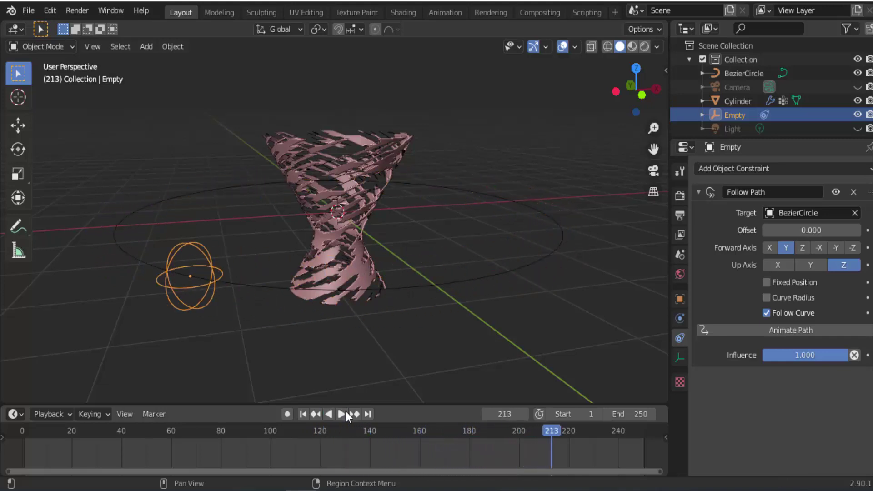
{"action": "left_click", "coordinate": [304, 413]}
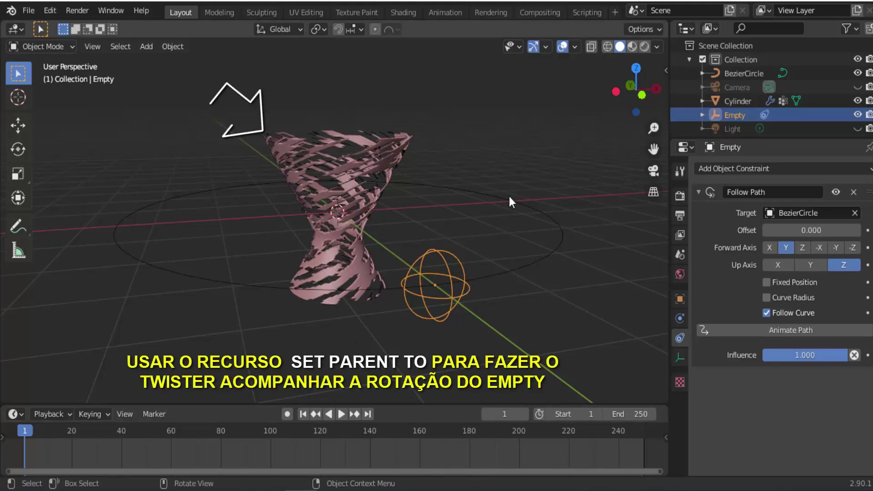
Parent the twister Cylinder to the Empty with Object parenting.
{"action": "left_click", "coordinate": [393, 139]}
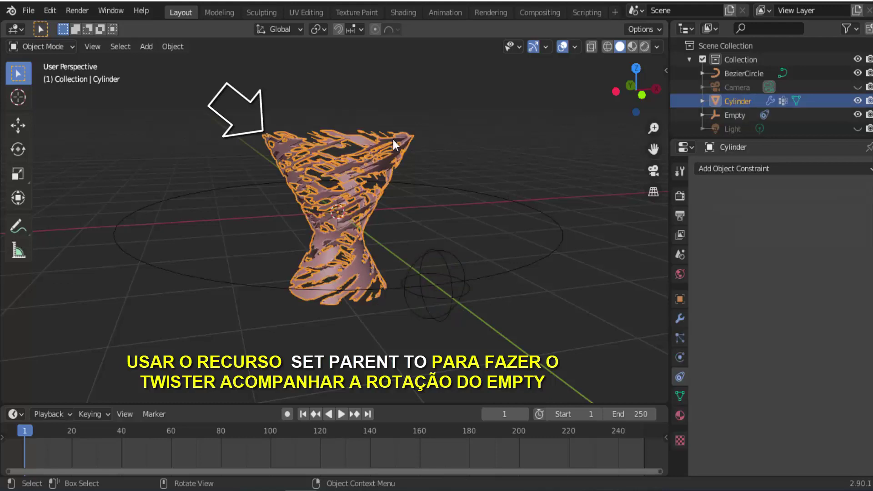
{"action": "key", "text": "shift"}
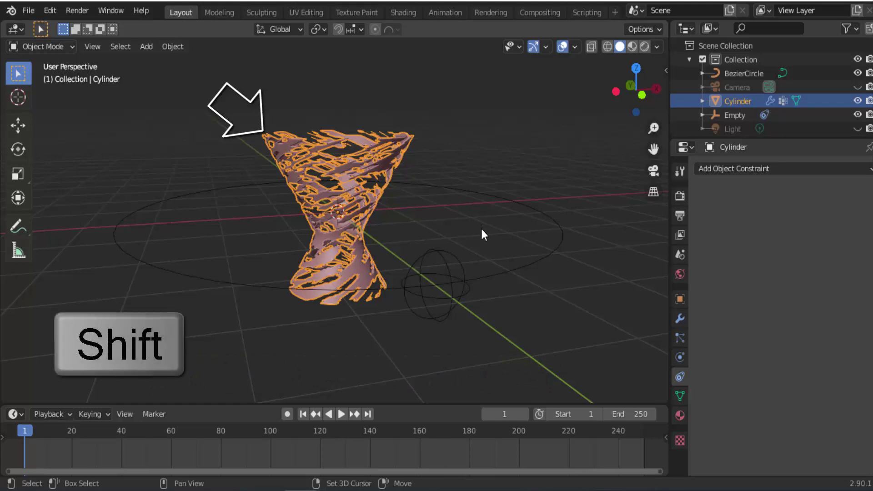
{"action": "left_click", "coordinate": [440, 254], "text": "shift"}
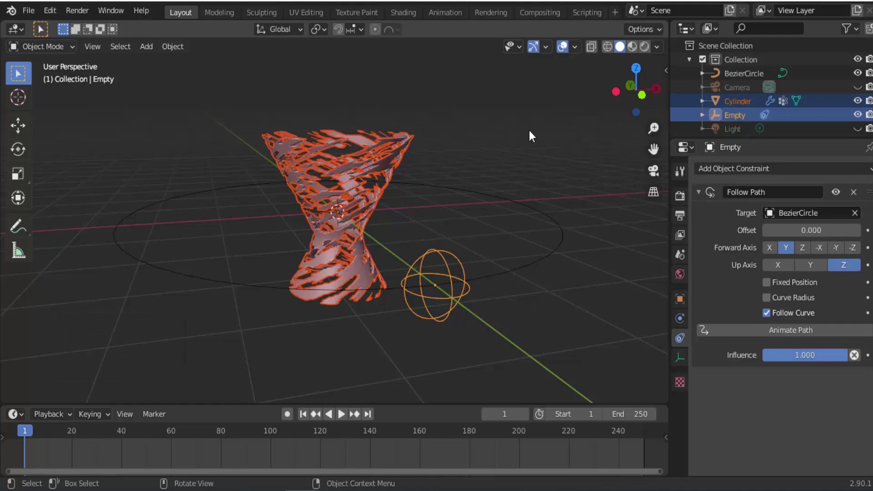
{"action": "key", "text": "ctrl+p"}
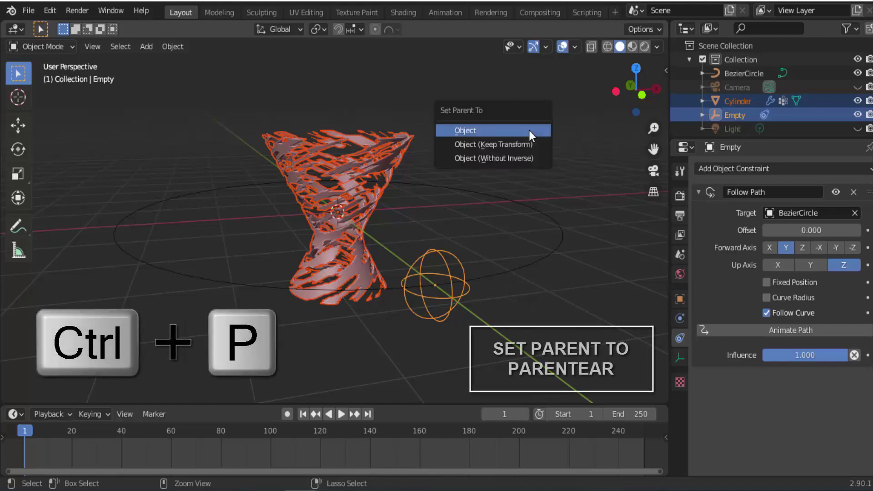
{"action": "left_click", "coordinate": [529, 130]}
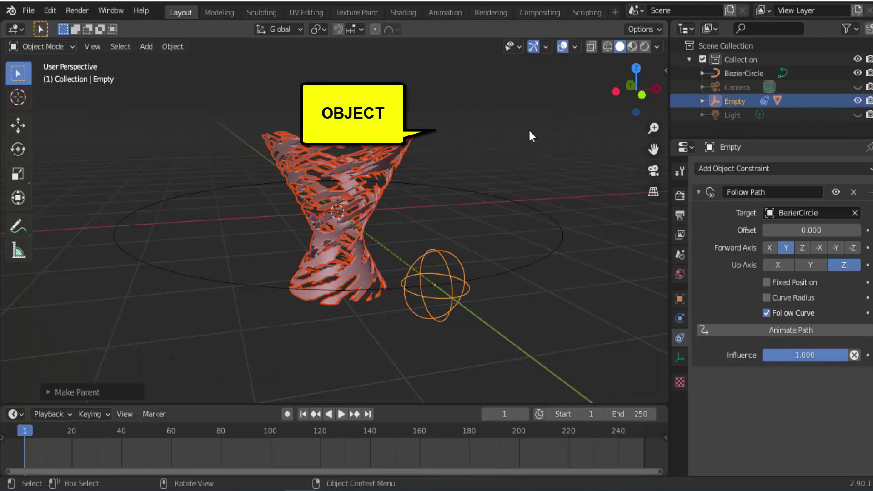
Preview the parented animation, return to frame 1, and reselect the Cylinder.
{"action": "left_click", "coordinate": [342, 413]}
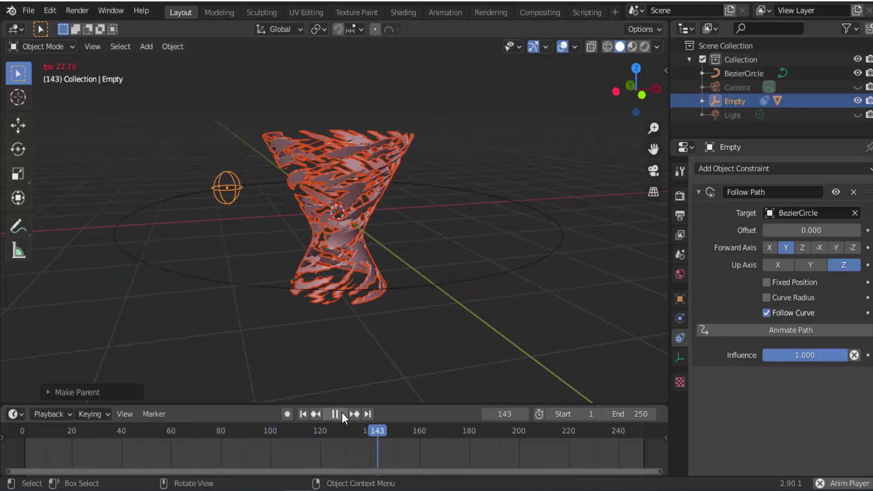
{"action": "left_click", "coordinate": [342, 413]}
{"action": "left_click", "coordinate": [307, 414]}
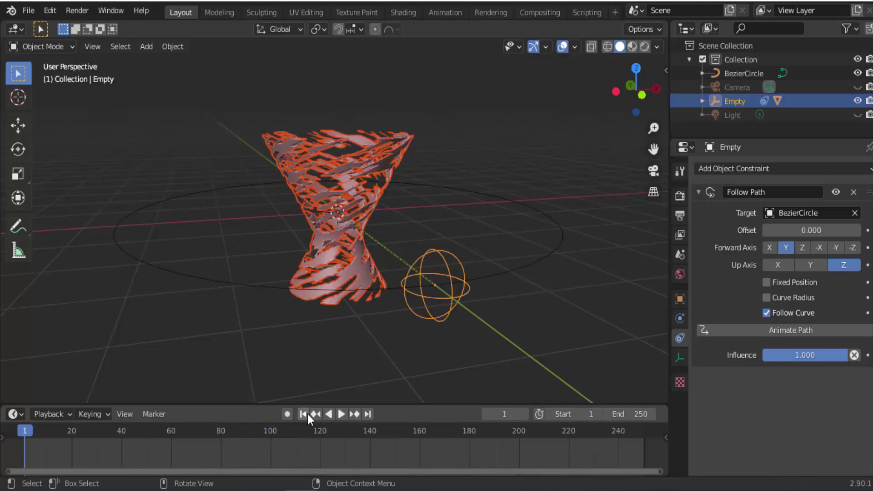
{"action": "left_click", "coordinate": [390, 150]}
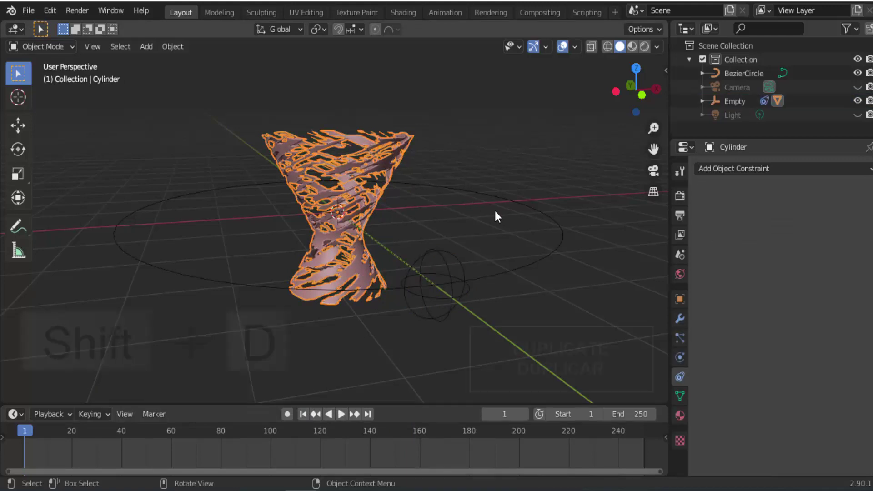
Duplicate the twister in place as Cylinder.001 and start scaling it down.
{"action": "key", "text": "shift+d"}
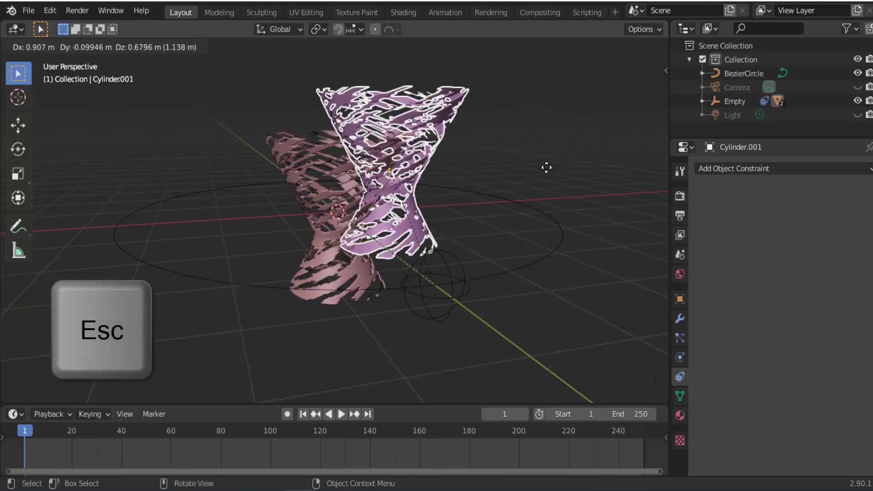
{"action": "key", "text": "Escape"}
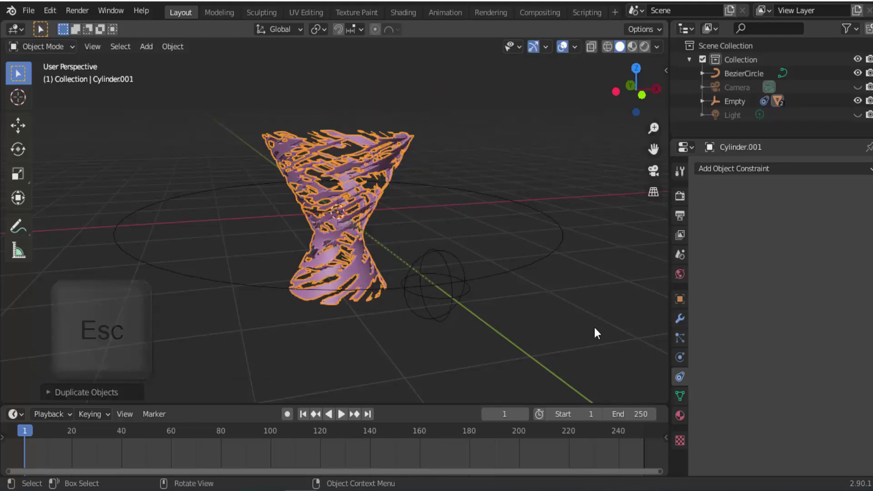
{"action": "key", "text": "s"}
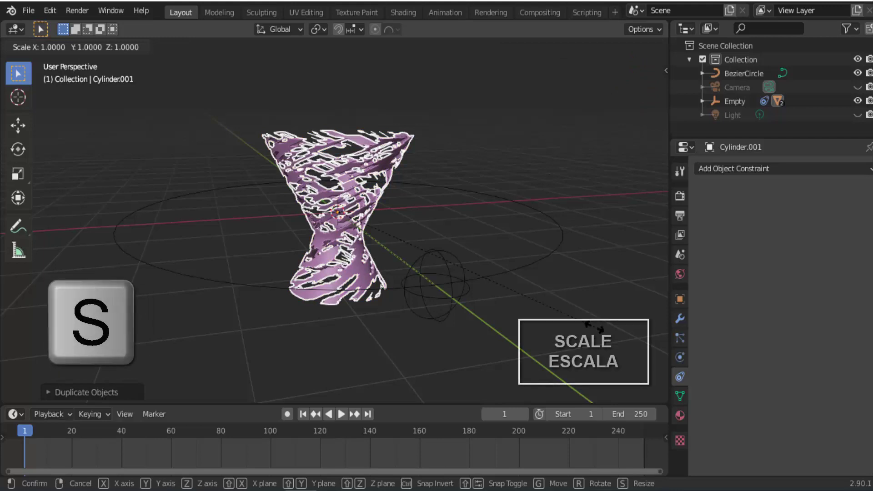
Confirm the smaller duplicate, preview the animation to frame 92, and select the original Cylinder.
{"action": "left_click", "coordinate": [551, 306]}
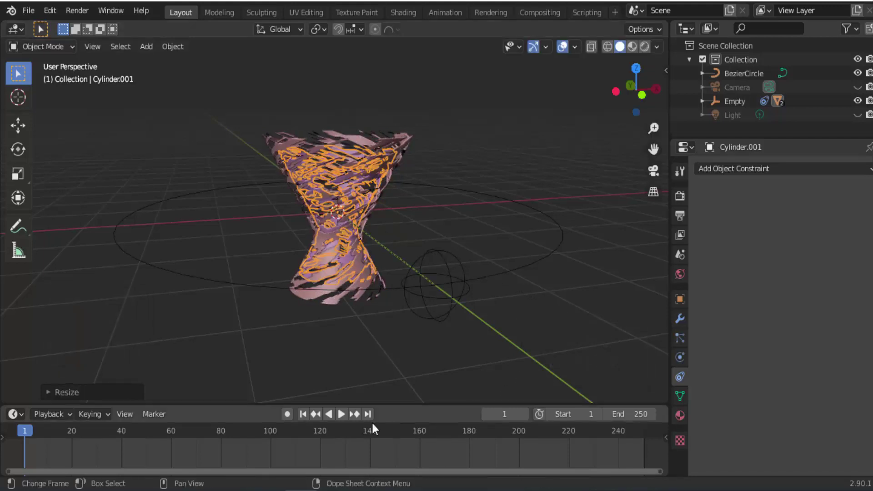
{"action": "left_click", "coordinate": [346, 415]}
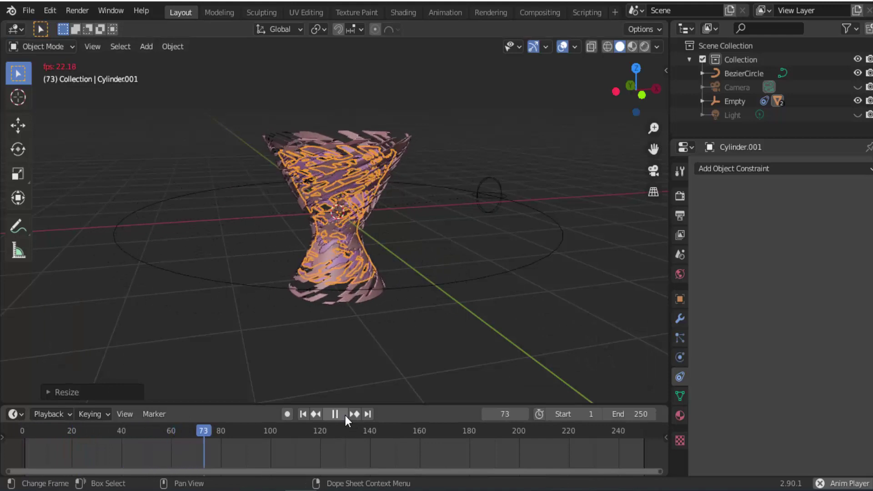
{"action": "left_click", "coordinate": [345, 416]}
{"action": "left_click", "coordinate": [387, 191]}
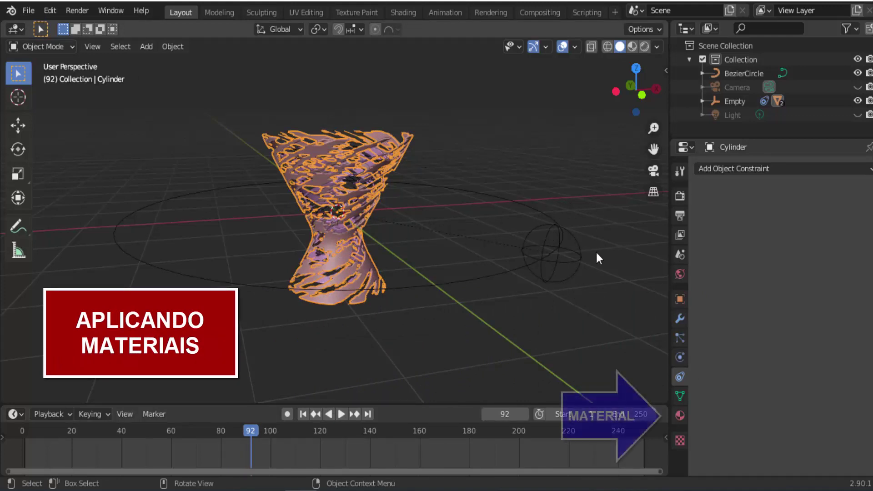
Give the original twister a yellow Emission material, Material.001, at strength 2.5, then select Cylinder.001.
{"action": "left_click", "coordinate": [680, 416]}
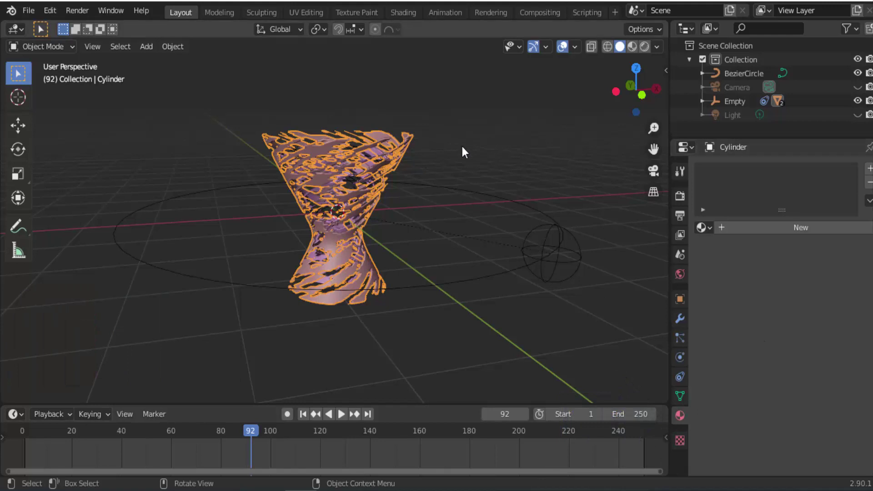
{"action": "left_click", "coordinate": [805, 228]}
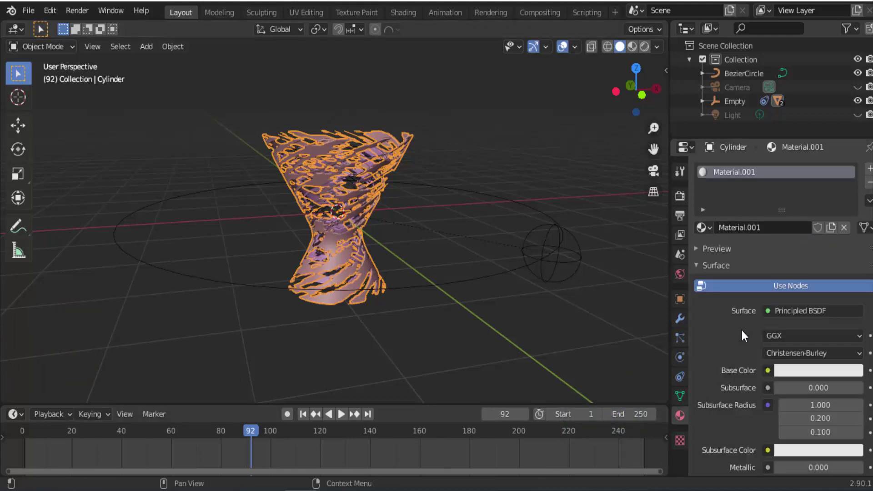
{"action": "left_click", "coordinate": [768, 312]}
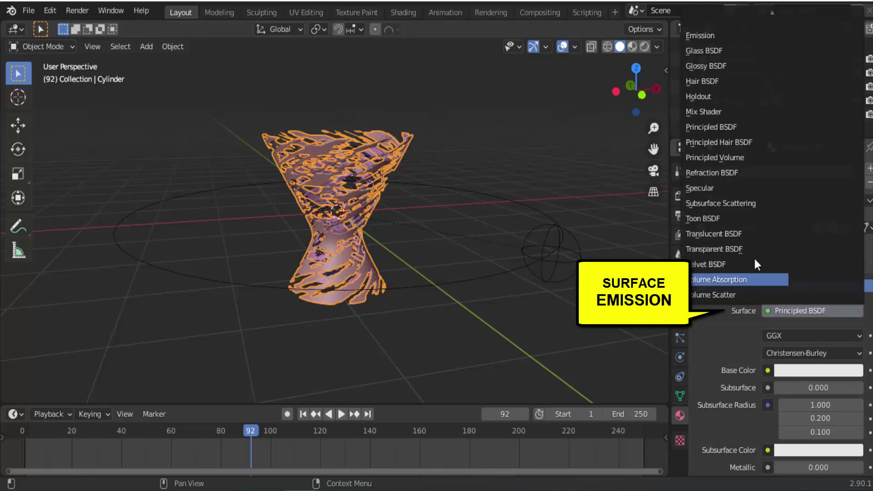
{"action": "left_click", "coordinate": [711, 39]}
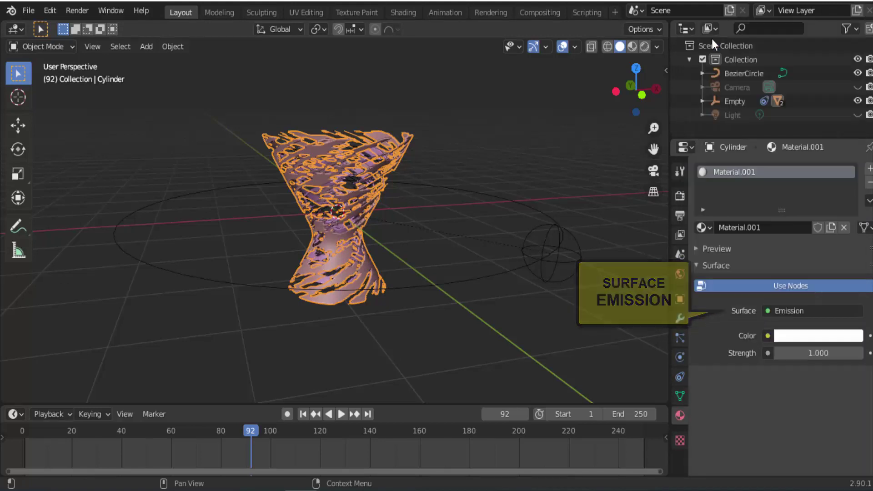
{"action": "left_click", "coordinate": [809, 339]}
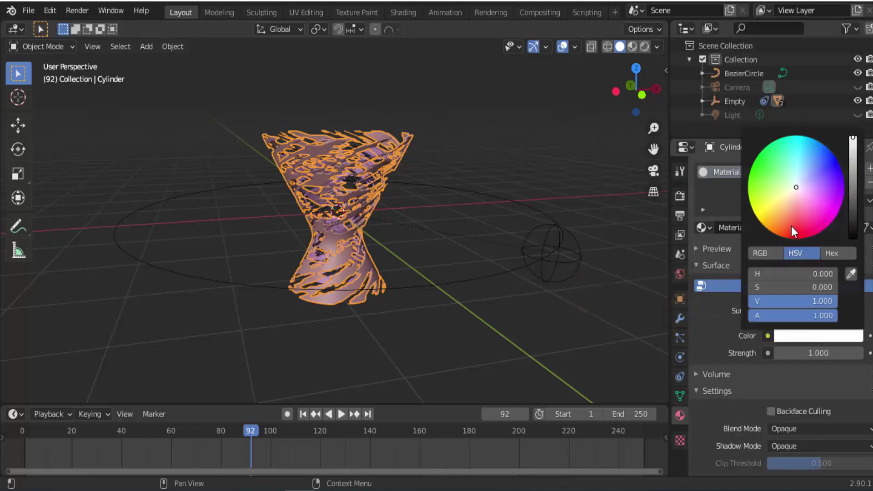
{"action": "left_click", "coordinate": [765, 212]}
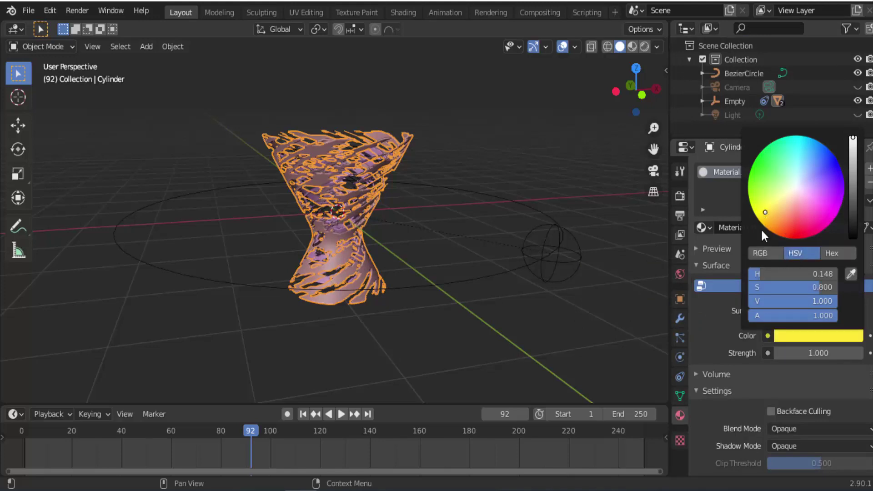
{"action": "mouse_move", "coordinate": [813, 353]}
{"action": "left_mouse_down"}
{"action": "mouse_move", "coordinate": [836, 352]}
{"action": "mouse_move", "coordinate": [805, 353]}
{"action": "left_mouse_up"}
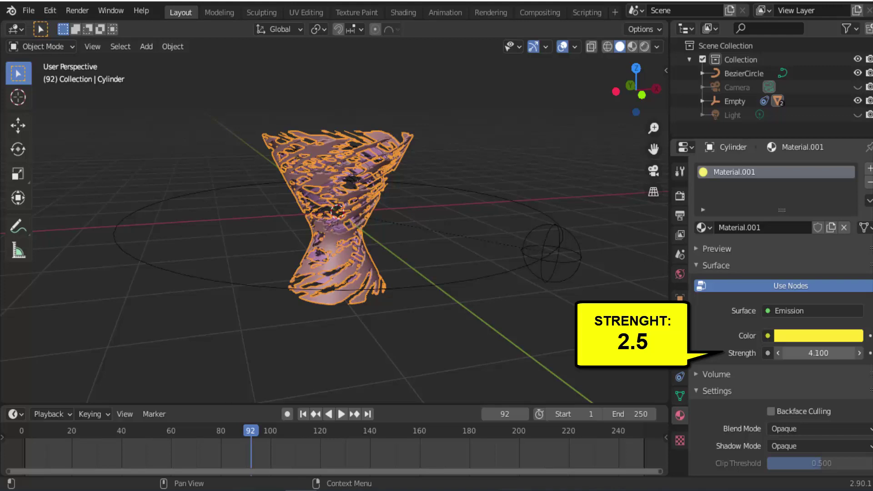
{"action": "left_click", "coordinate": [819, 353]}
{"action": "type", "text": "2.5"}
{"action": "key", "text": "Return"}
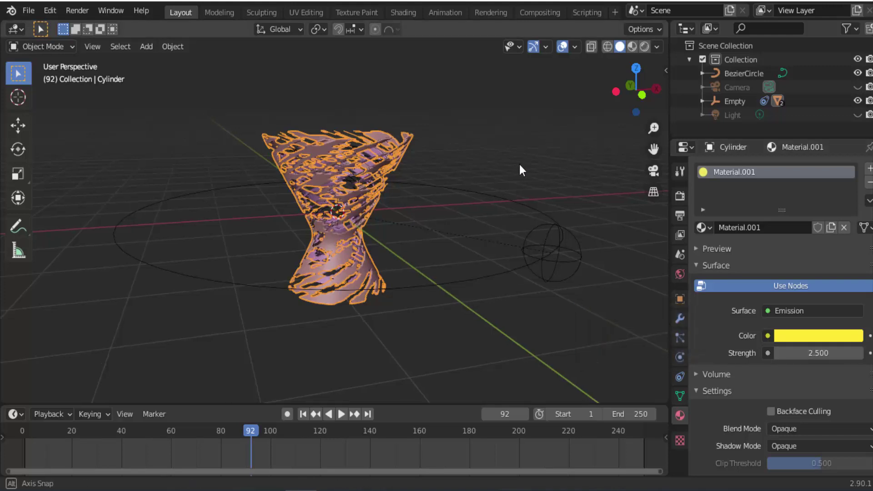
{"action": "middle_click_drag", "start_coordinate": [520, 163], "coordinate": [428, 172]}
{"action": "left_click", "coordinate": [376, 138]}
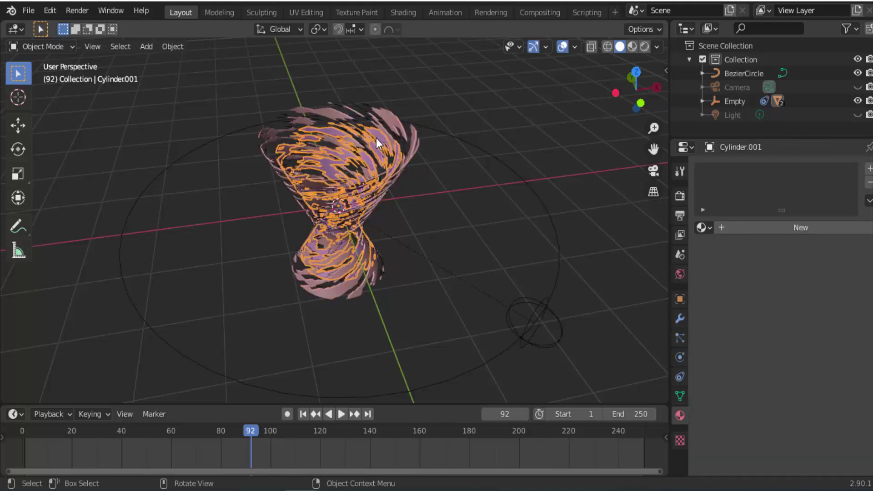
Give Cylinder.001 a new red Emission material, Material.002, with strength 2.0.
{"action": "left_click", "coordinate": [814, 228]}
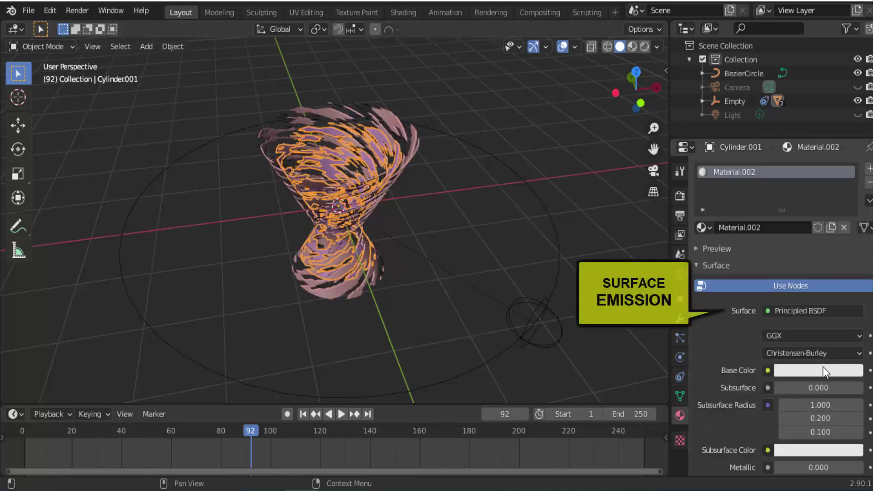
{"action": "key", "text": "ctrl+v"}
{"action": "left_click", "coordinate": [766, 310]}
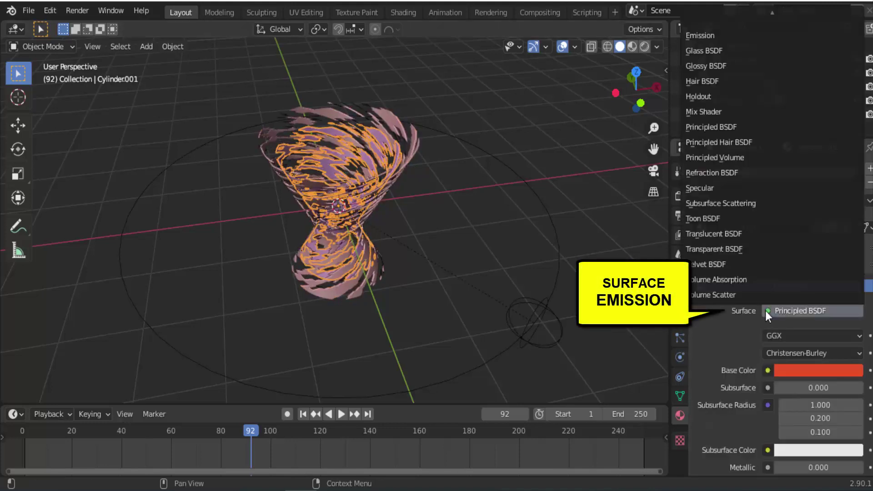
{"action": "left_click", "coordinate": [714, 36]}
{"action": "left_click", "coordinate": [810, 336]}
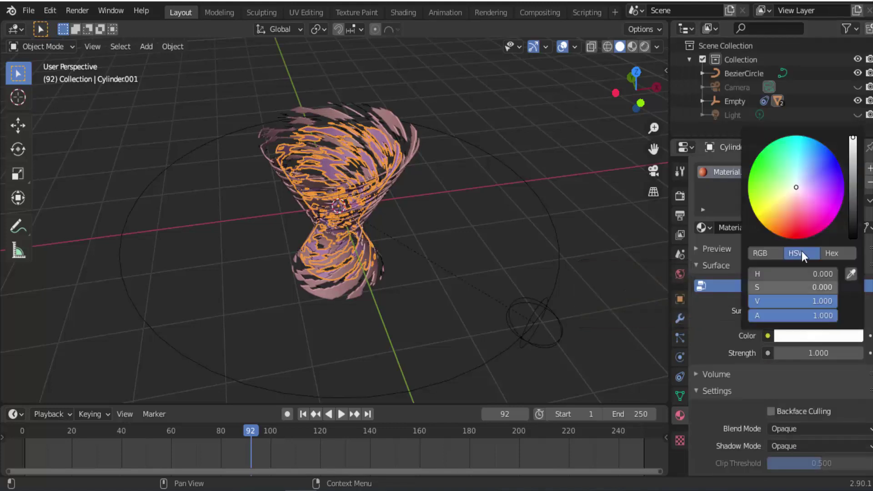
{"action": "left_click", "coordinate": [791, 233]}
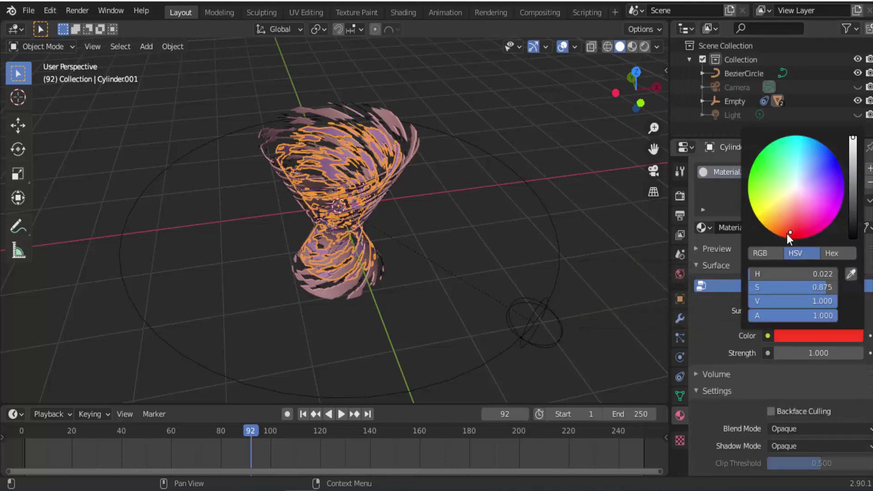
{"action": "left_click", "coordinate": [810, 353]}
{"action": "key", "text": "BackSpace"}
{"action": "key", "text": "BackSpace"}
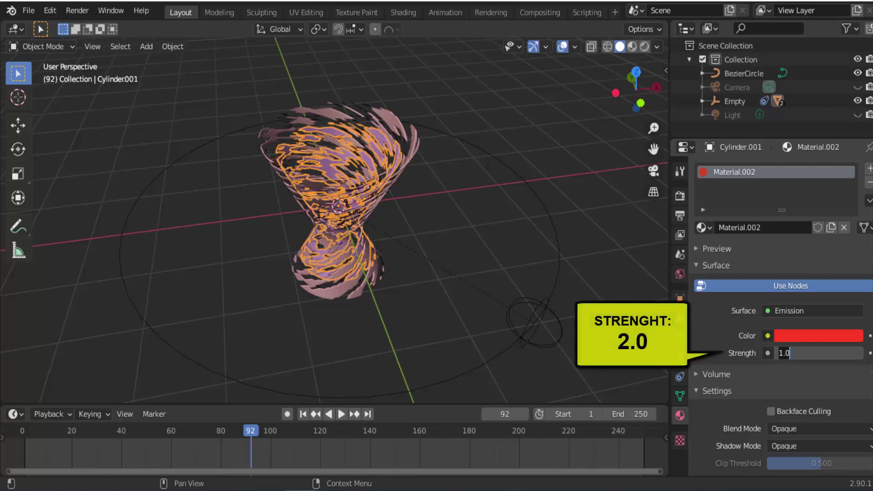
{"action": "key", "text": "BackSpace"}
{"action": "key", "text": "BackSpace"}
{"action": "key", "text": "BackSpace"}
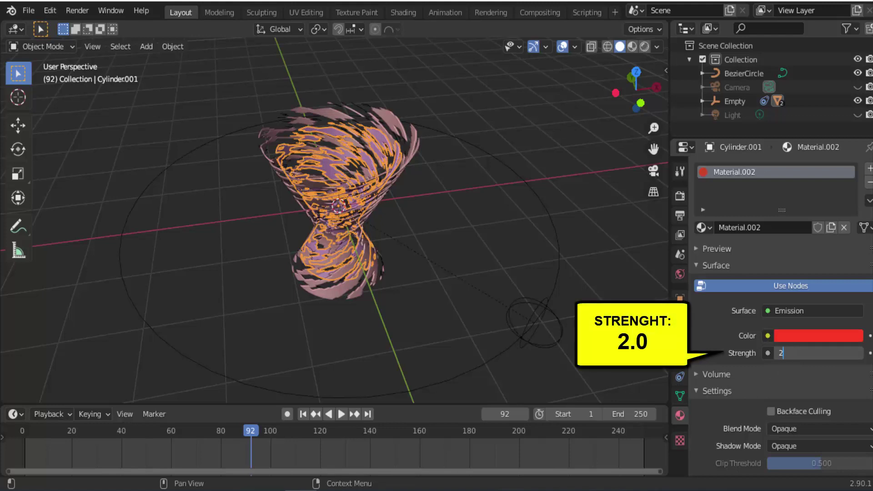
{"action": "type", "text": "2.0"}
{"action": "key", "text": "Return"}
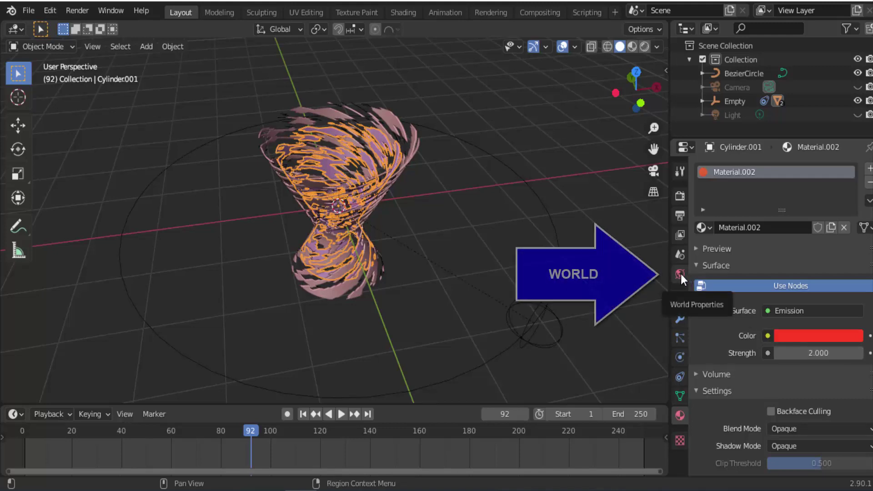
Switch to Rendered shading, make the world background black, and show the Eevee render settings.
{"action": "left_click", "coordinate": [680, 274]}
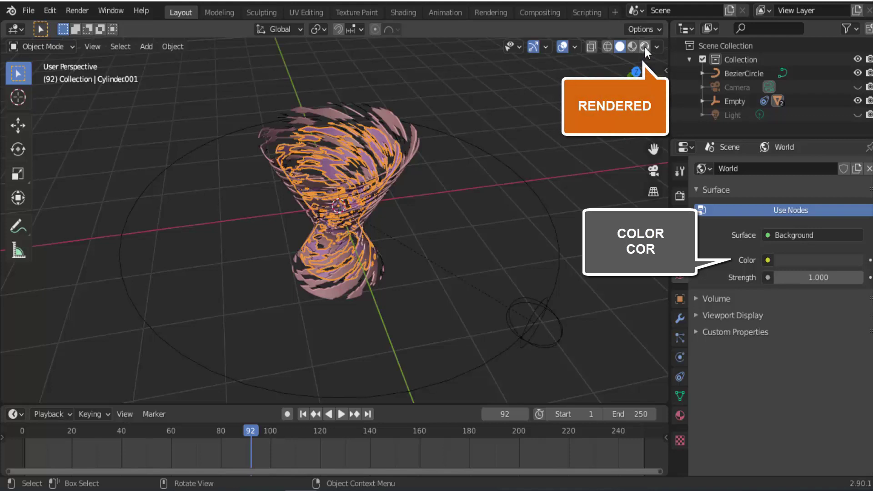
{"action": "left_click", "coordinate": [645, 47]}
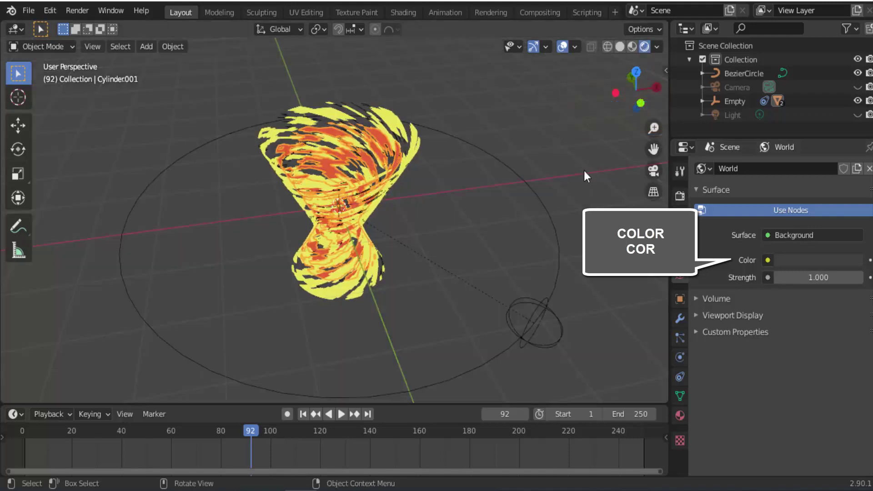
{"action": "left_click", "coordinate": [795, 259]}
{"action": "left_click_drag", "start_coordinate": [854, 137], "coordinate": [717, 230]}
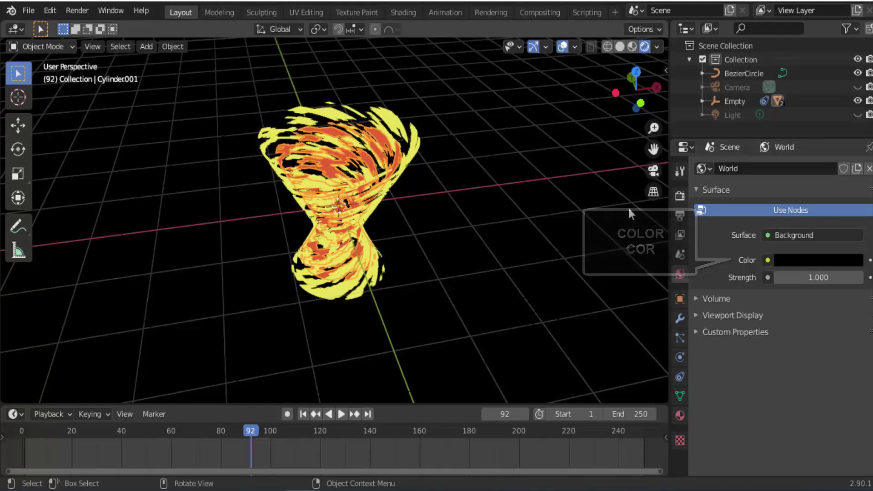
{"action": "left_click", "coordinate": [680, 195]}
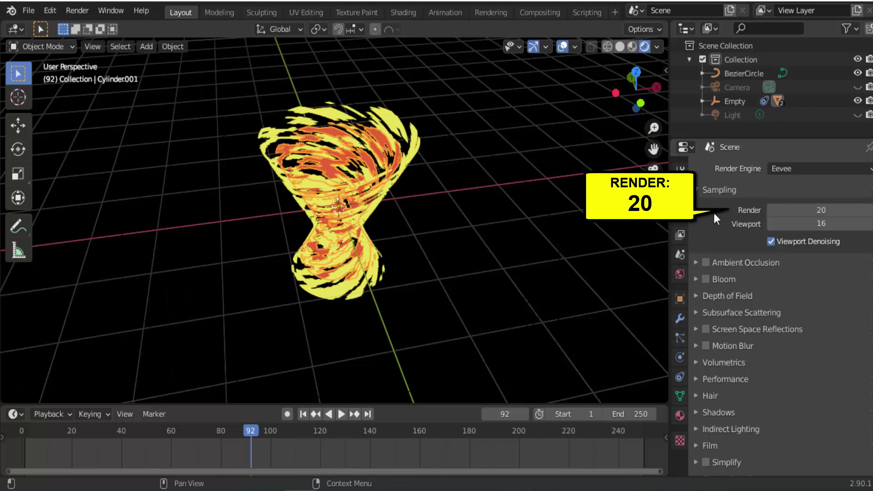
Enable Ambient Occlusion and Bloom in Eevee so the twisters glow.
{"action": "left_click", "coordinate": [707, 263]}
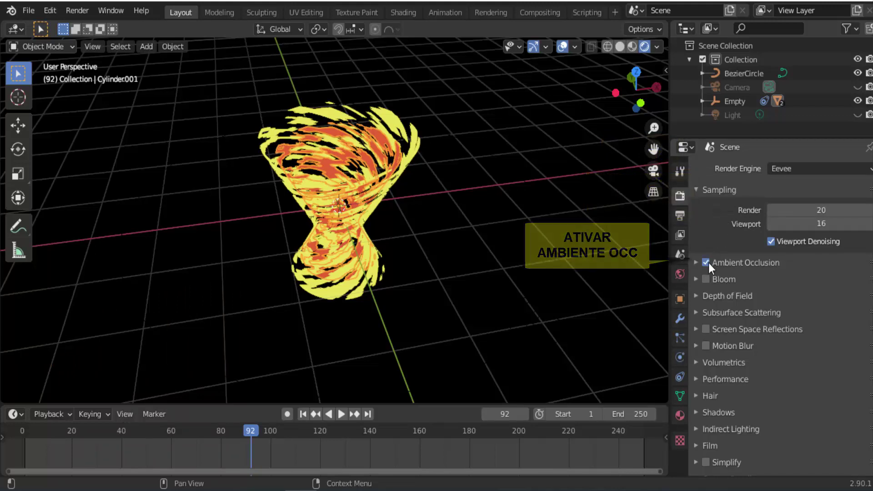
{"action": "left_click", "coordinate": [705, 279]}
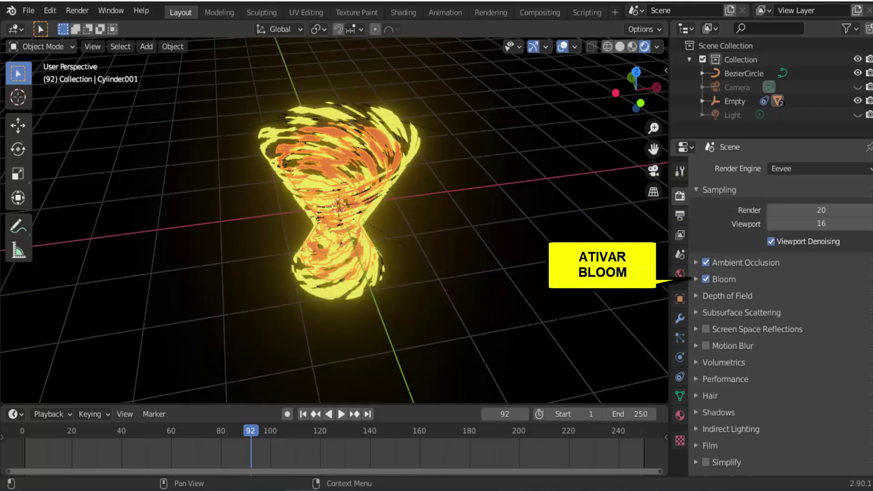
{"action": "middle_click_drag", "start_coordinate": [586, 265], "coordinate": [591, 222]}
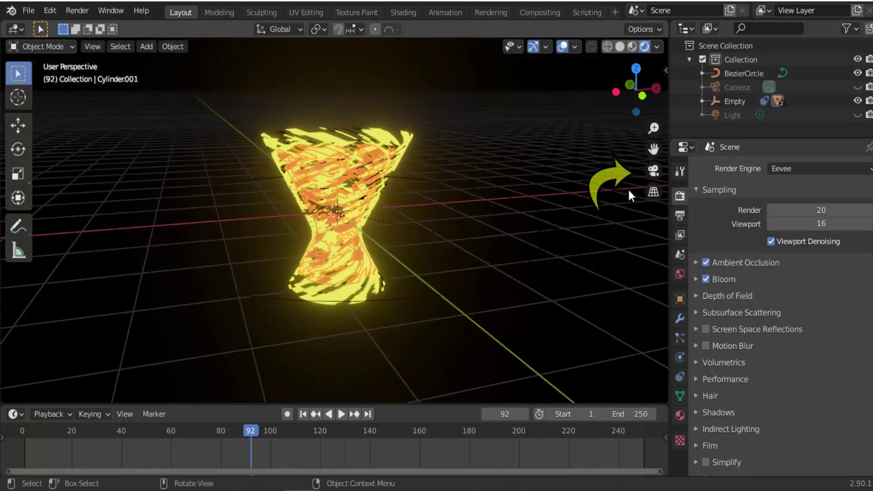
Look through the camera, preview the glowing animation, and return to frame 1.
{"action": "left_click", "coordinate": [655, 173]}
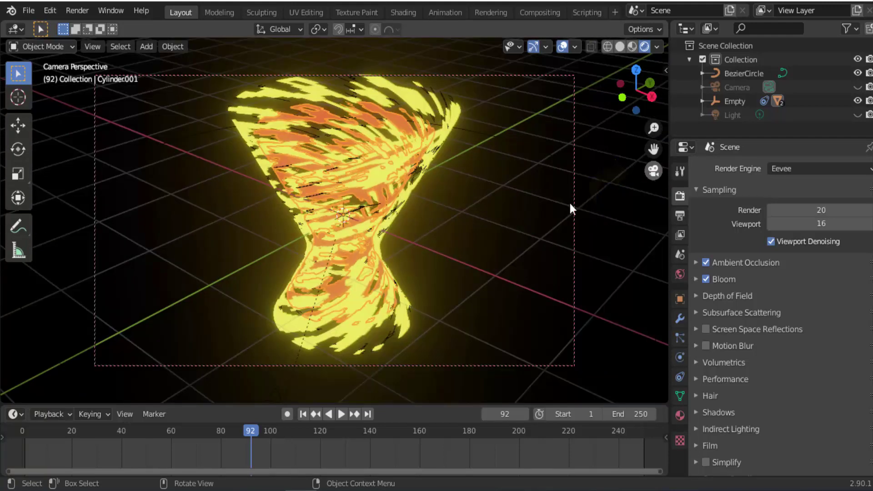
{"action": "middle_click_drag", "start_coordinate": [534, 237], "coordinate": [539, 234]}
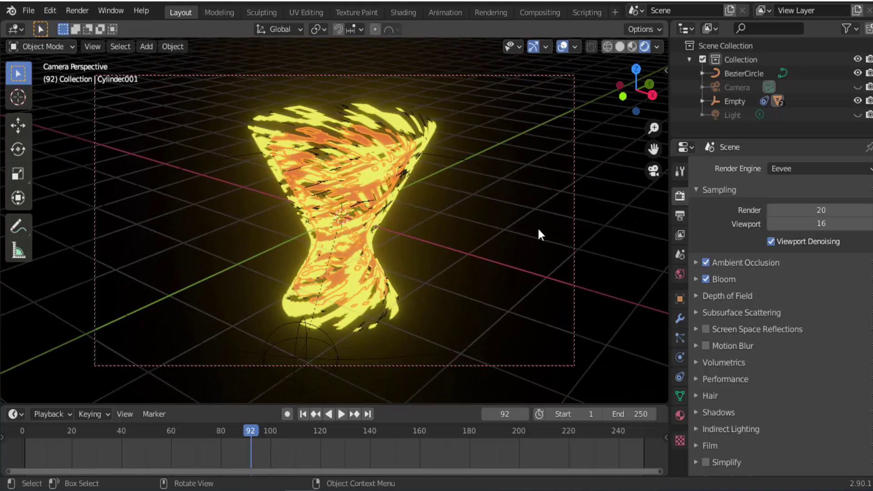
{"action": "left_click", "coordinate": [341, 415]}
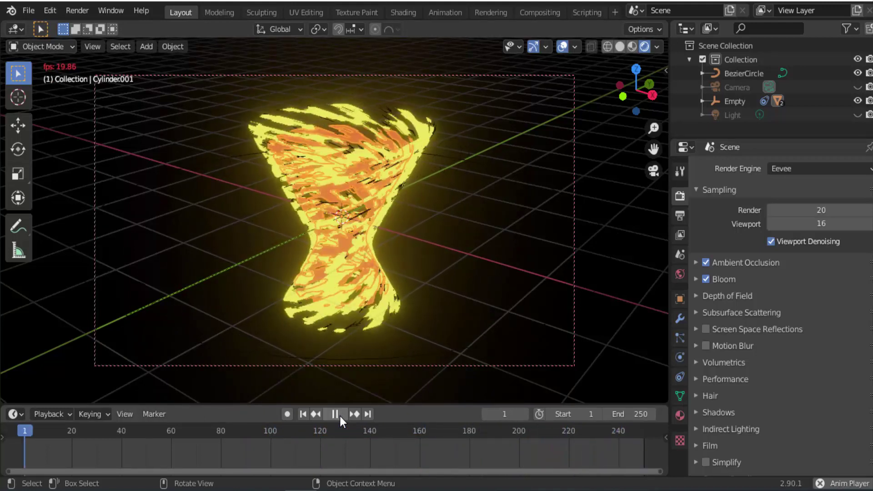
{"action": "left_click", "coordinate": [340, 416]}
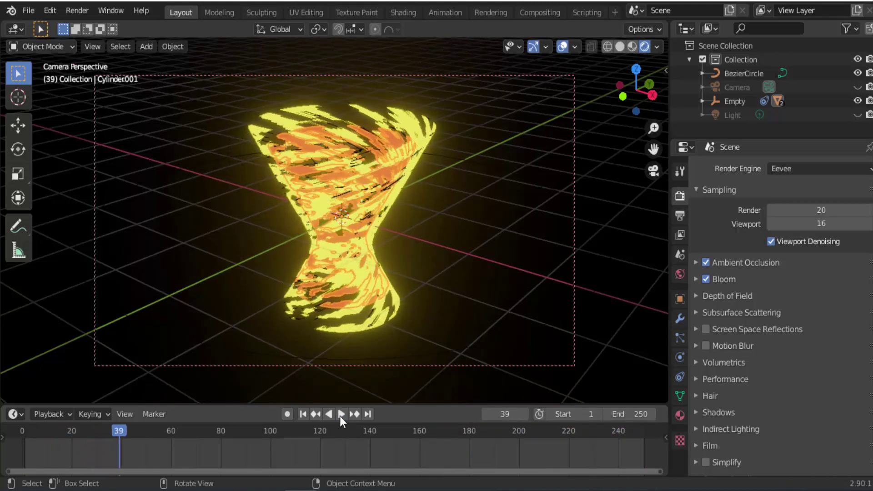
{"action": "left_click", "coordinate": [307, 411]}
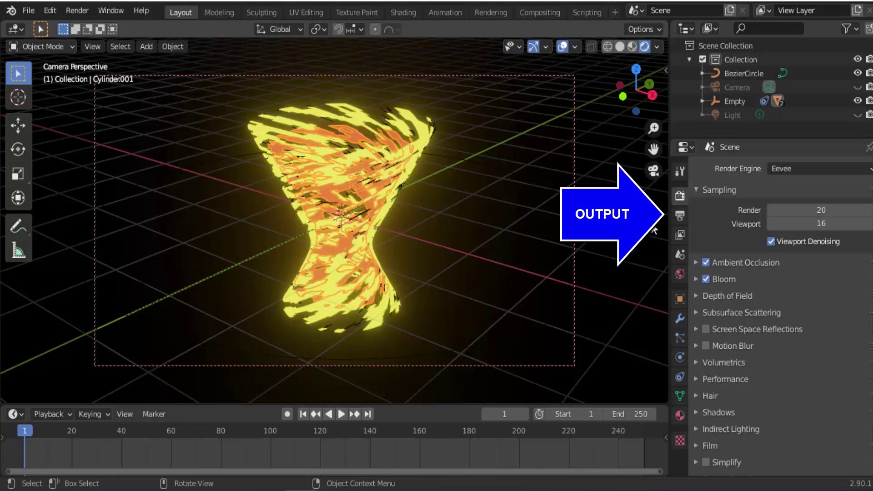
Set the render output path to /tmp\TWIST with AVI JPEG as the file format.
{"action": "left_click", "coordinate": [679, 217]}
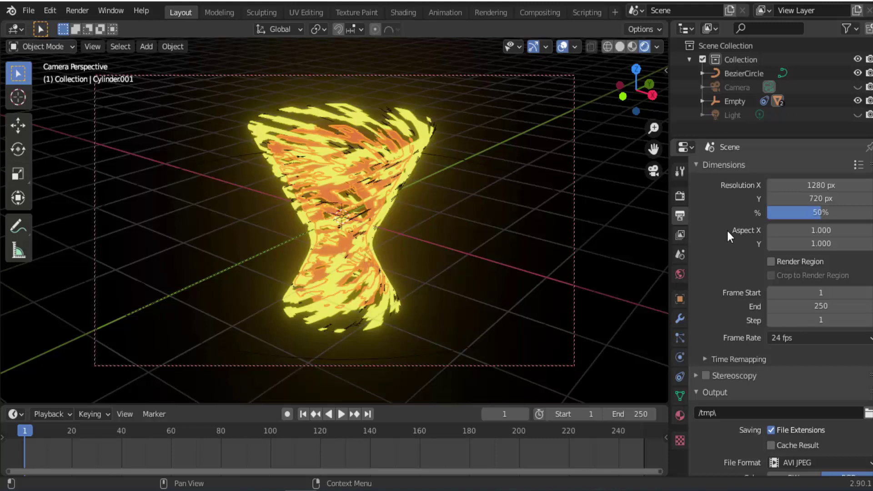
{"action": "scroll", "coordinate": [725, 255], "scroll_direction": "down", "scroll_amount": 4}
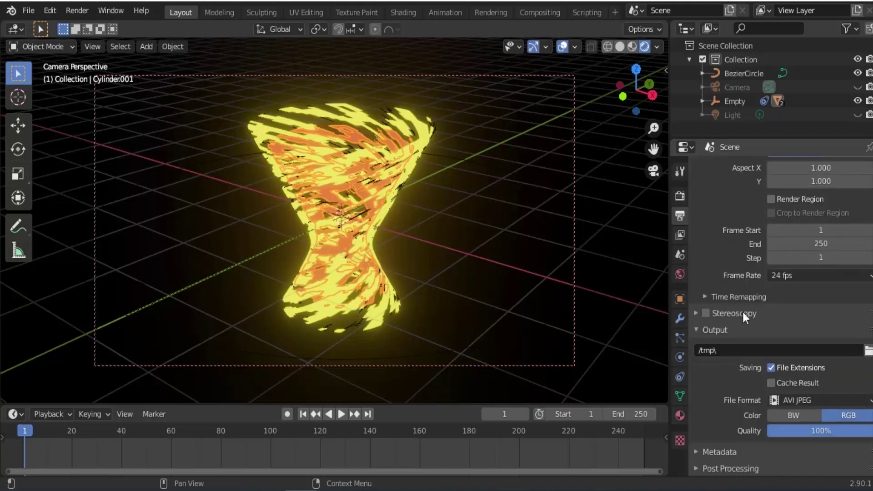
{"action": "left_click", "coordinate": [725, 351]}
{"action": "key", "text": "BackSpace"}
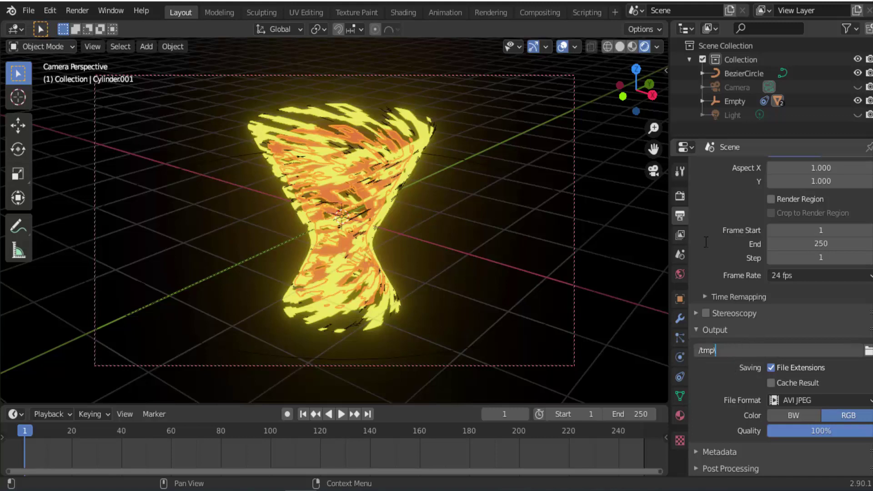
{"action": "type", "text": "TWIST"}
{"action": "key", "text": "Return"}
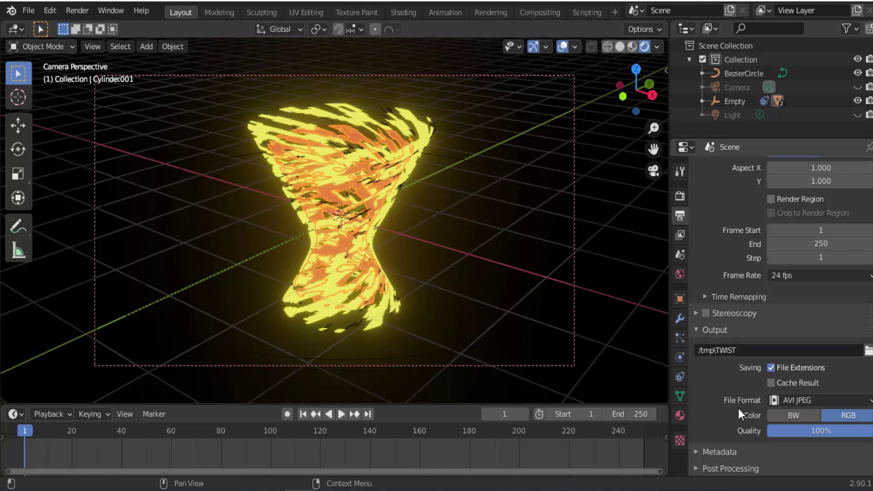
{"action": "left_click", "coordinate": [844, 399]}
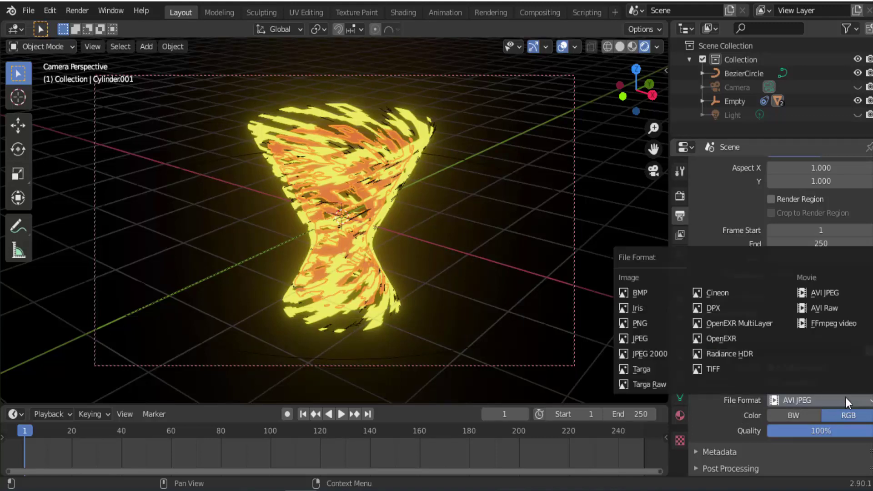
{"action": "left_click", "coordinate": [835, 295]}
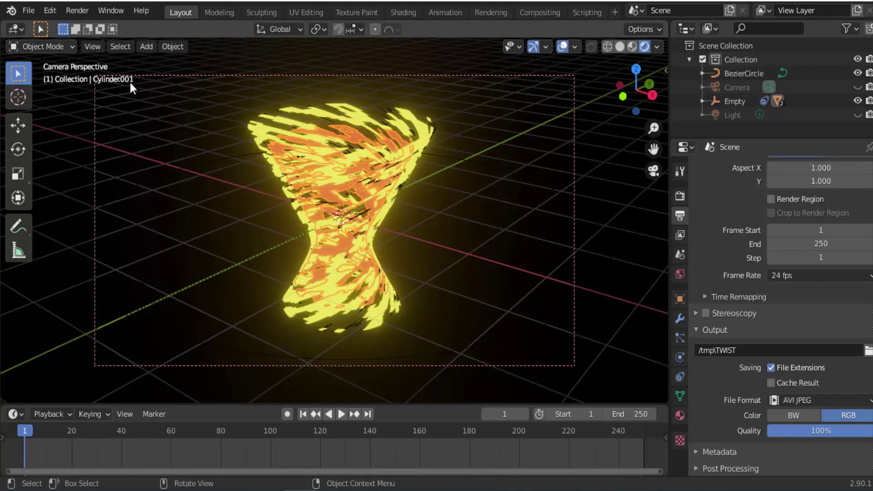
Render the full animation, frames 1–250, to the AVI output.
{"action": "left_click", "coordinate": [82, 10]}
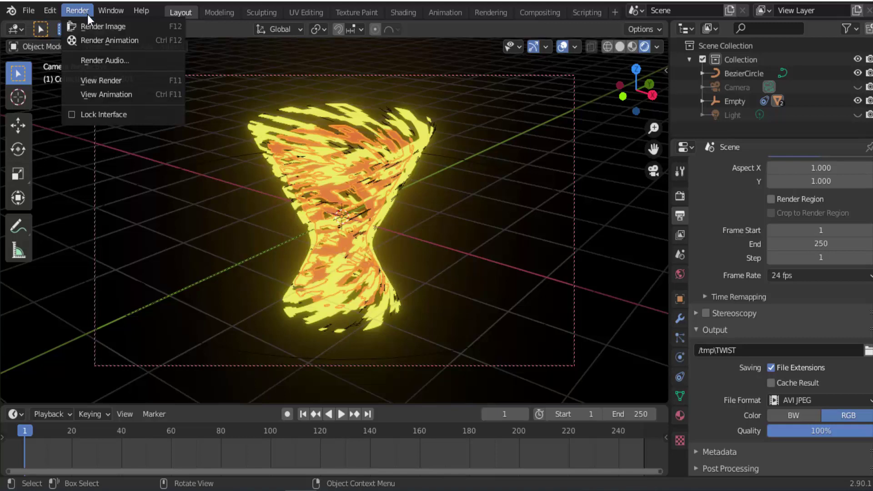
{"action": "left_click", "coordinate": [121, 44]}
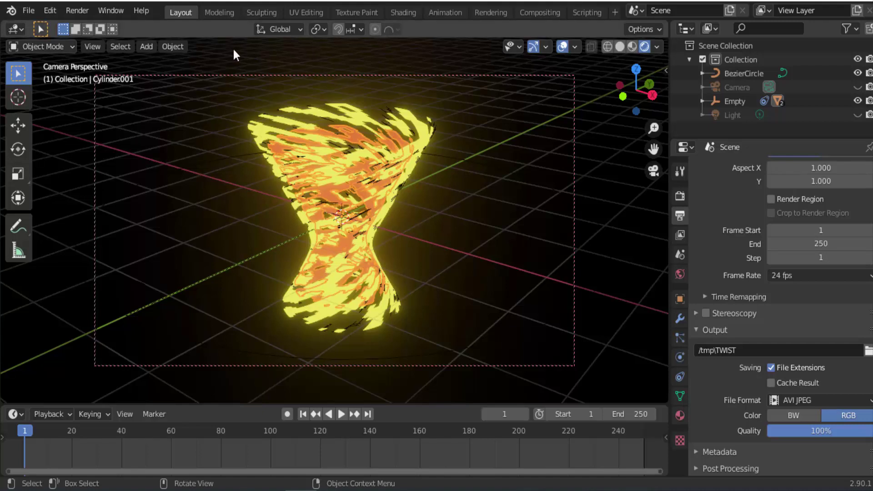
{"action": "left_click", "coordinate": [76, 11]}
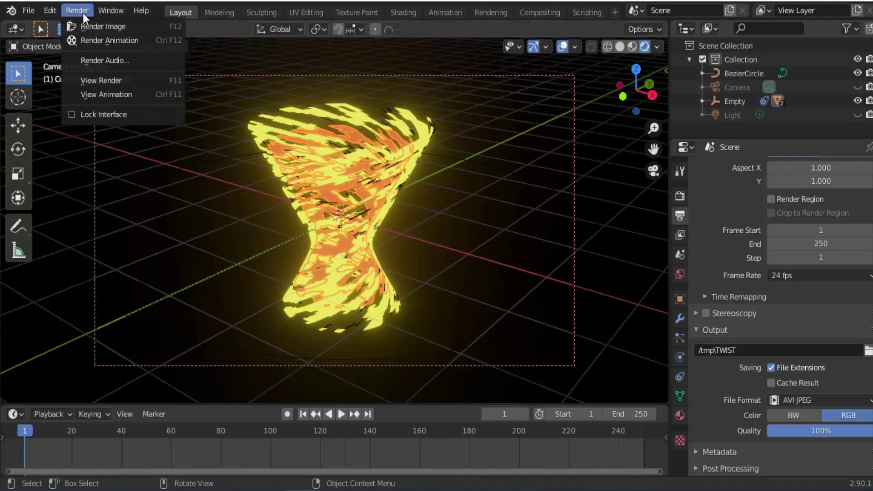
Play back the rendered TWIST0001-0250.avi with View Animation.
{"action": "left_click", "coordinate": [119, 96]}
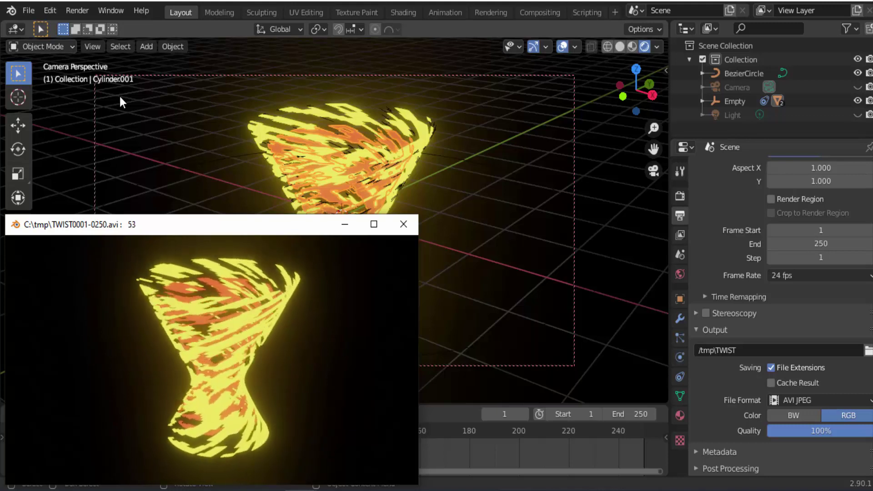